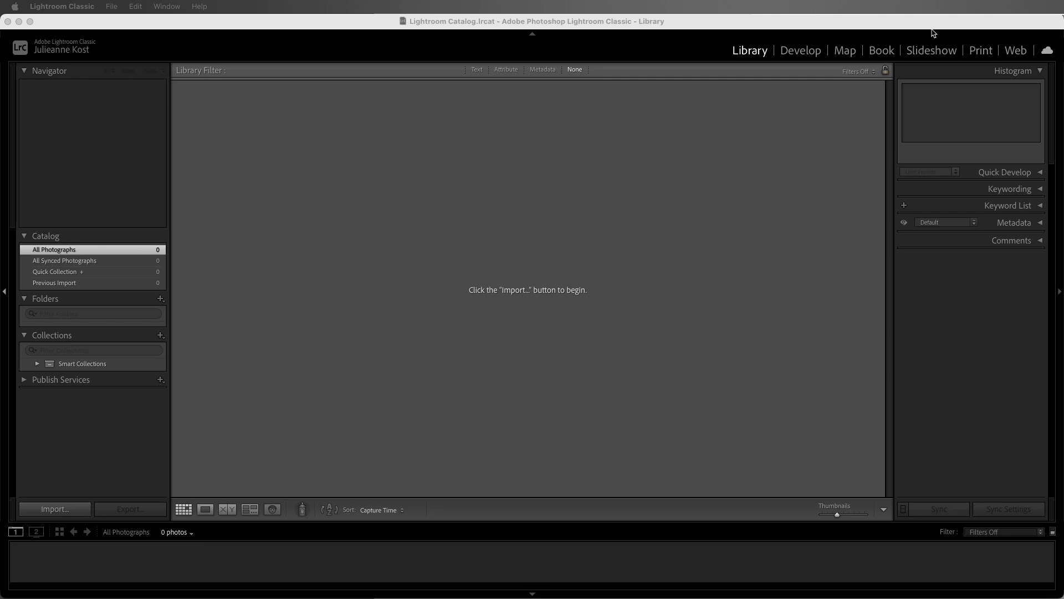
# Open the import window and close it without importing, then open and dismiss the File menu.
pyautogui.press('super+shift+i')
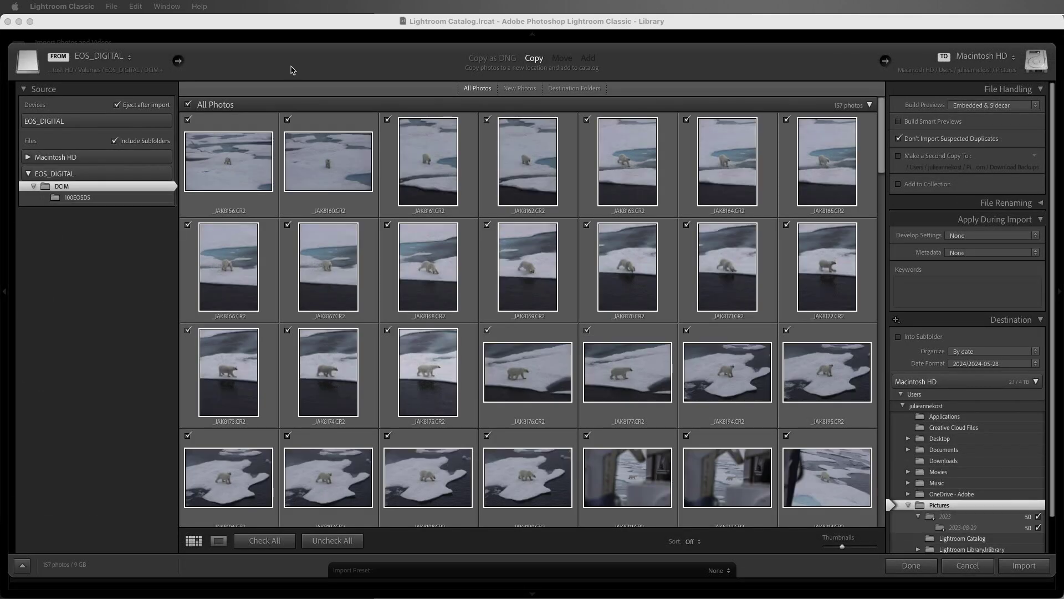
pyautogui.click(967, 565)
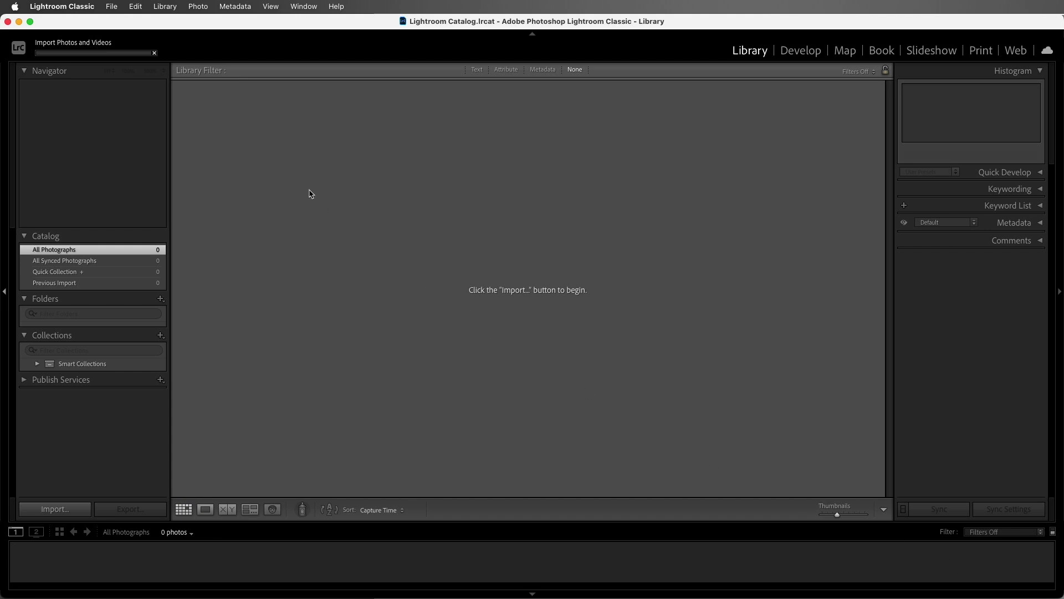
pyautogui.click(113, 7)
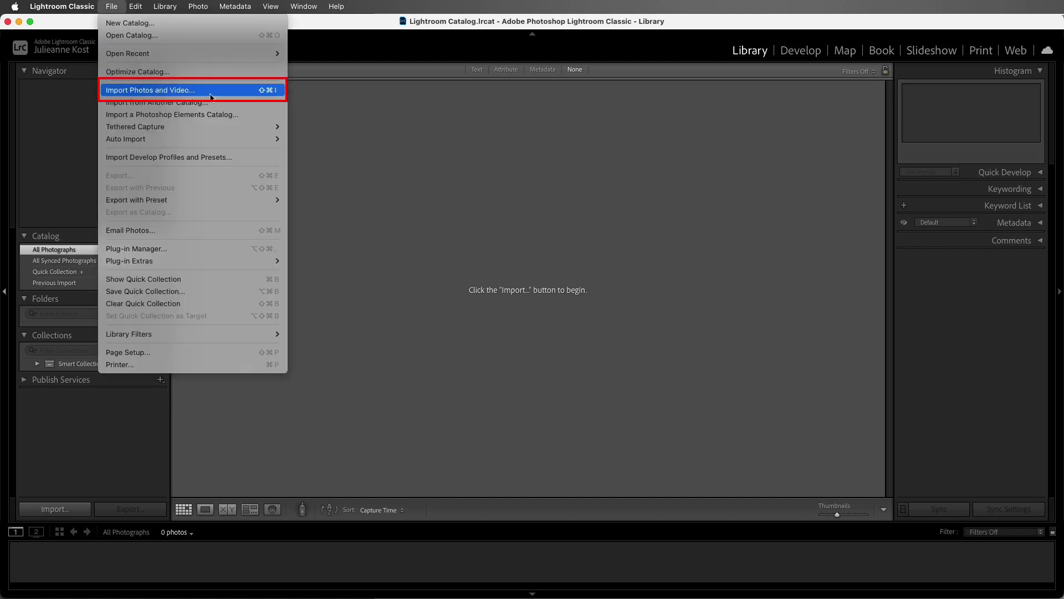
pyautogui.click(294, 95)
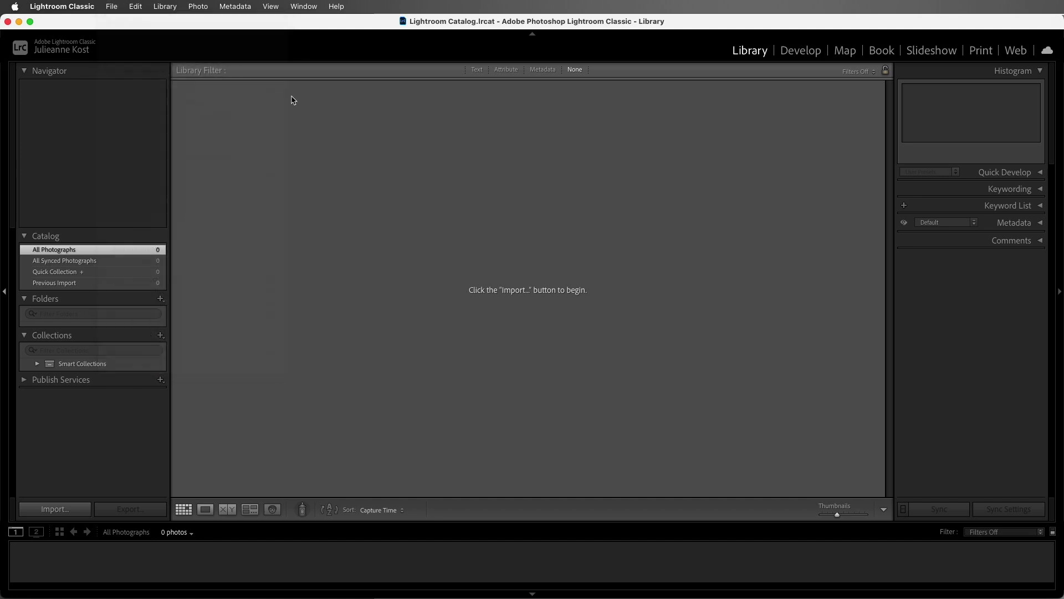
# Reopen the import with the EOS_DIGITAL card as source, keeping the Copy method.
pyautogui.click(79, 511)
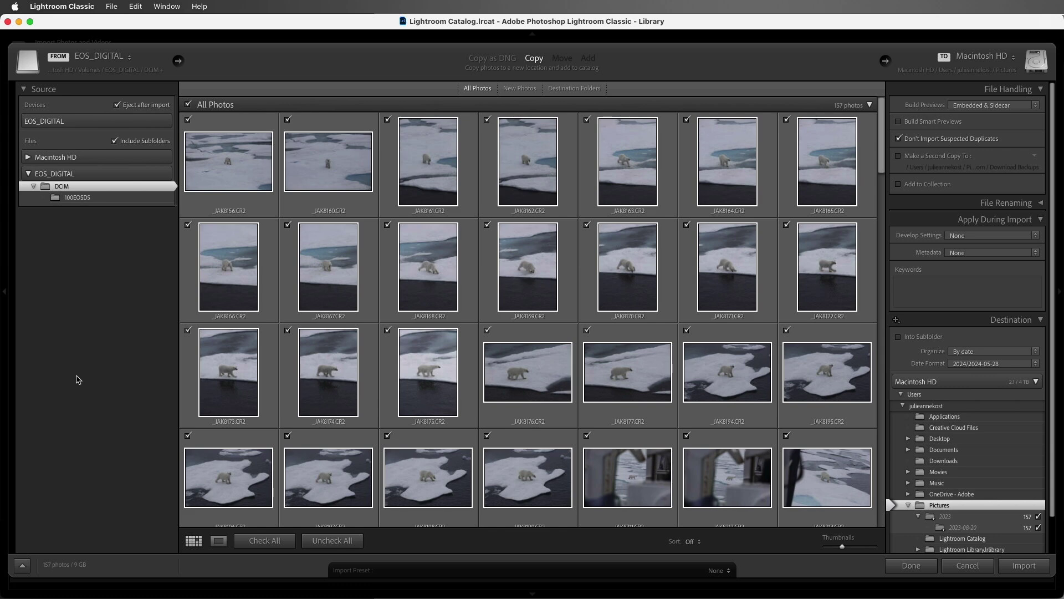
pyautogui.click(86, 123)
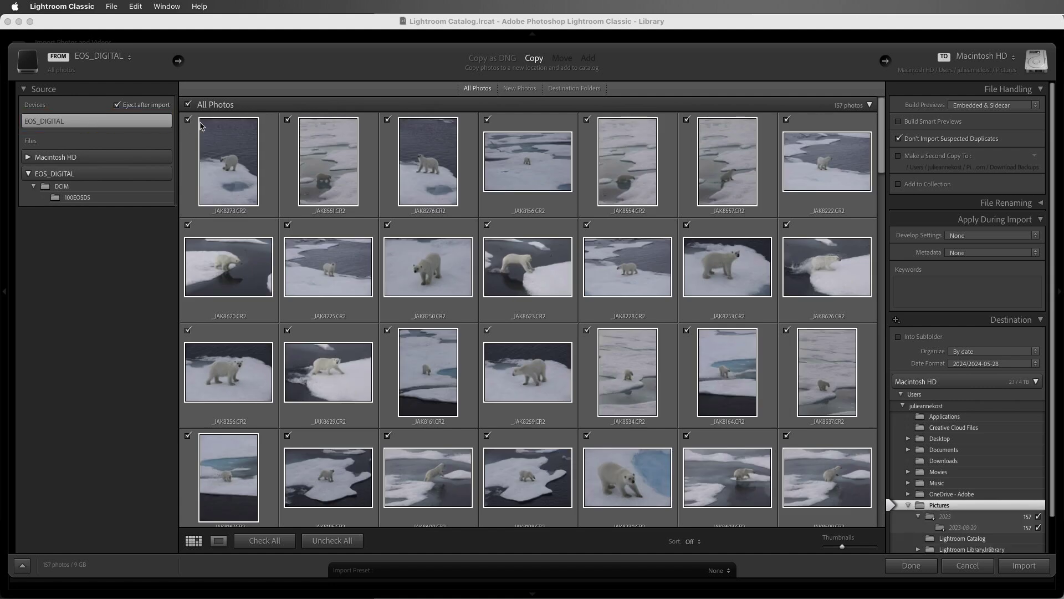
pyautogui.click(534, 68)
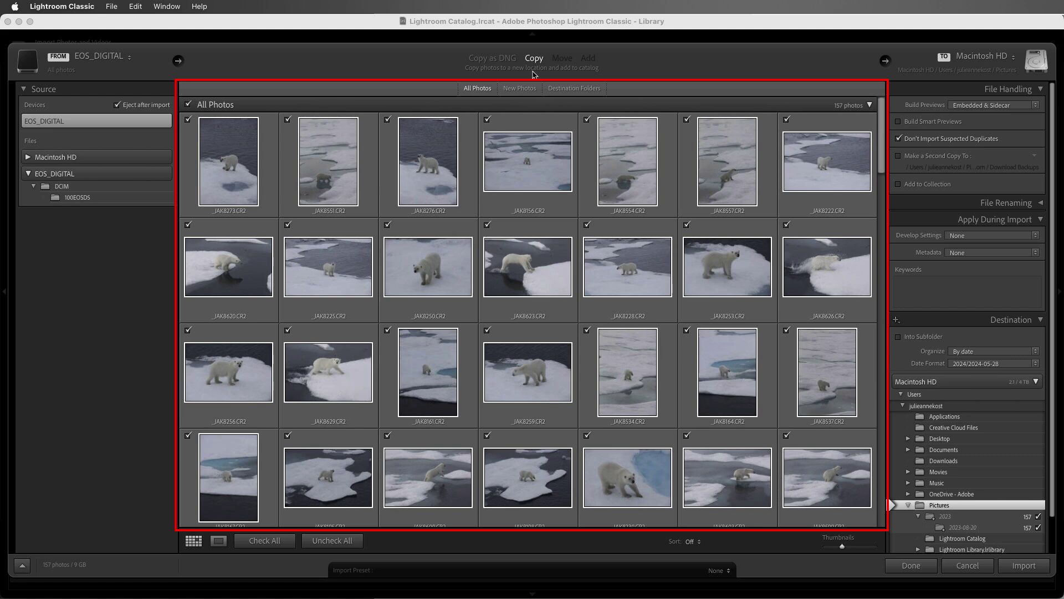
# Inspect _JAK8623 at 100% zoom, panned to the bear's head.
pyautogui.doubleClick(522, 269)
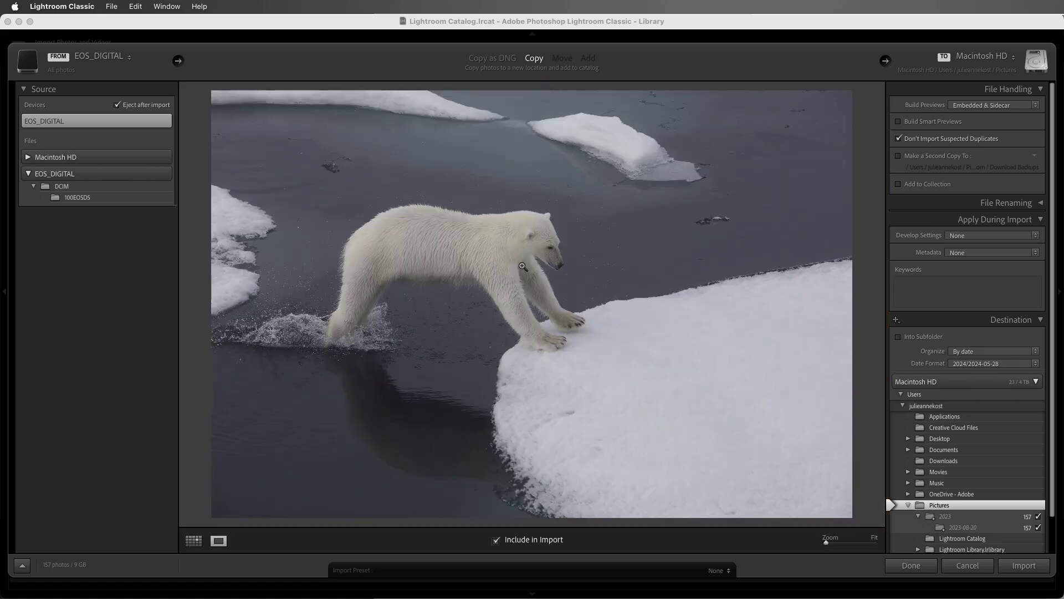
pyautogui.click(501, 258)
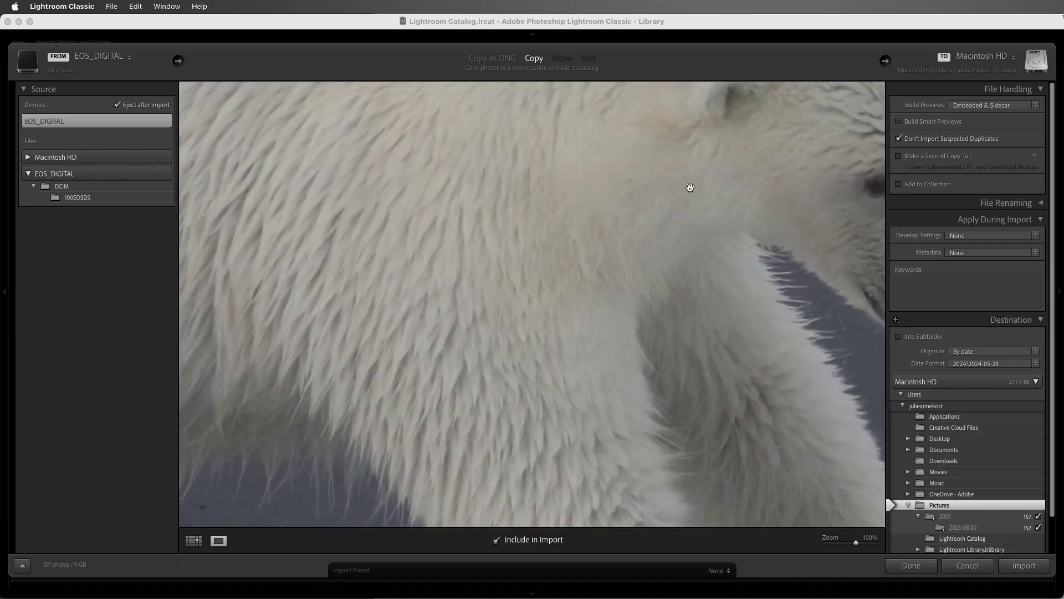
pyautogui.moveTo(715, 173); pyautogui.dragTo(425, 282)
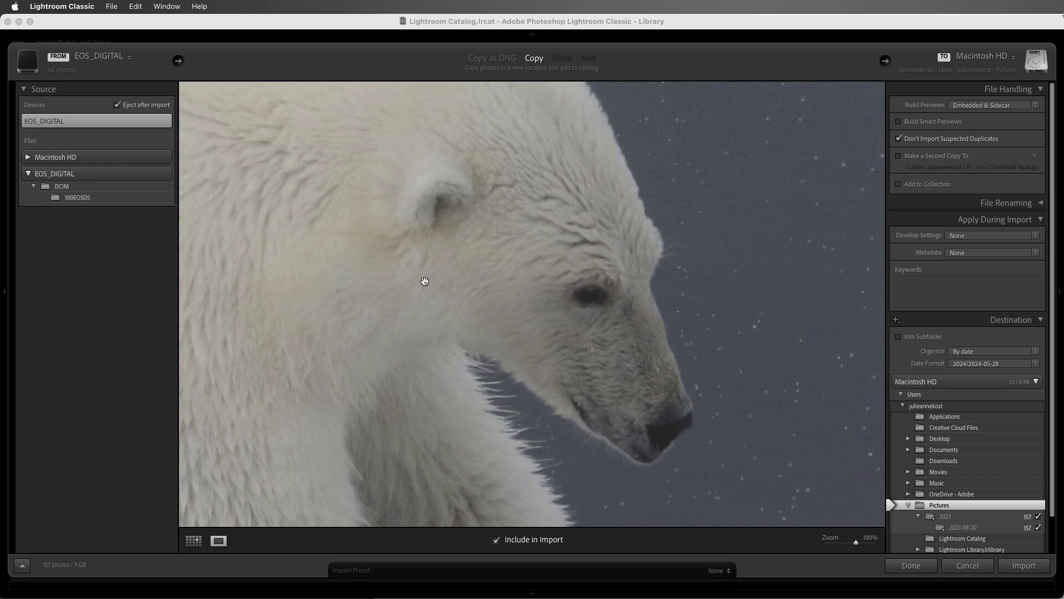
# Uncheck all photos, then check only the ten from _JAK8273 through _JAK8250.
pyautogui.click(194, 541)
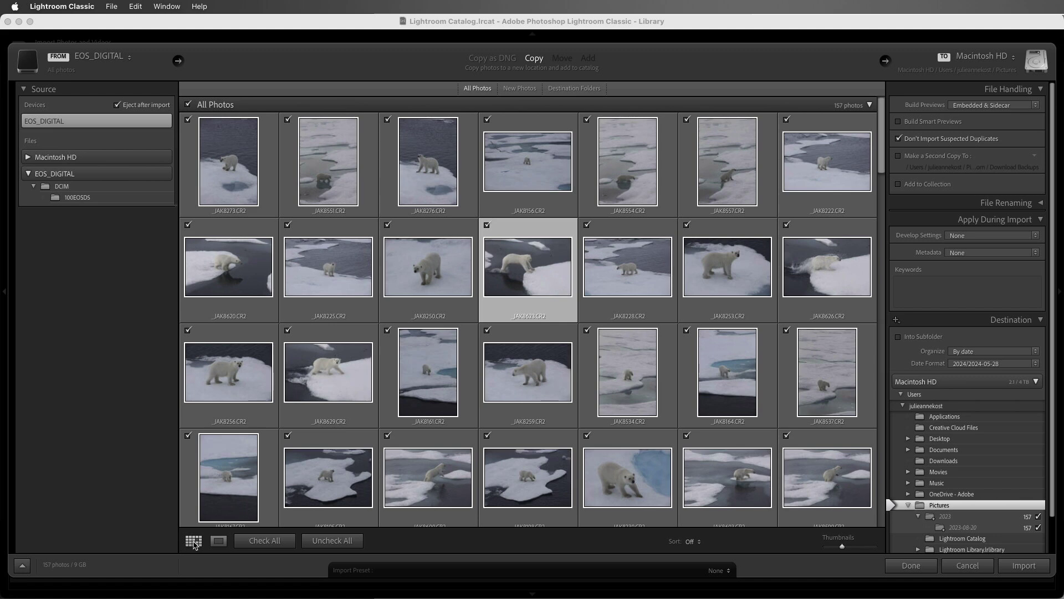
pyautogui.click(326, 542)
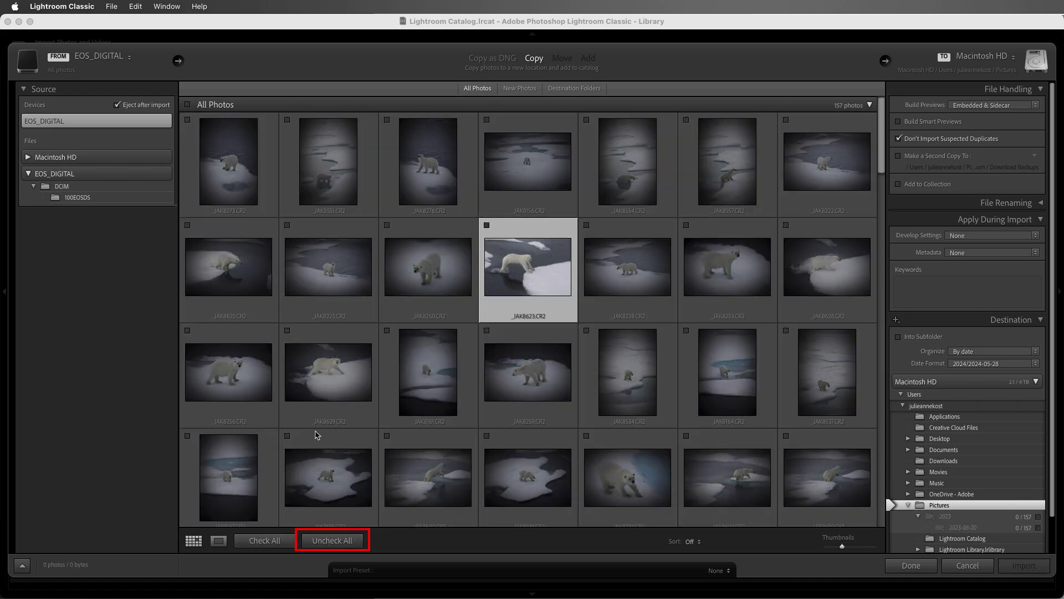
pyautogui.click(269, 183)
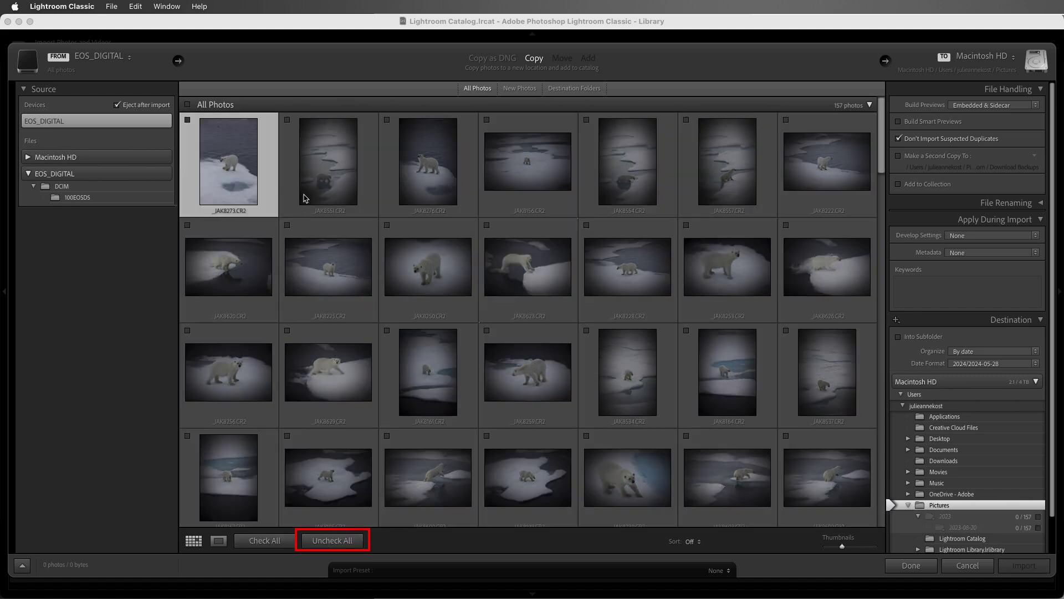
pyautogui.keyDown('shift'); pyautogui.click(430, 300); pyautogui.keyUp('shift')
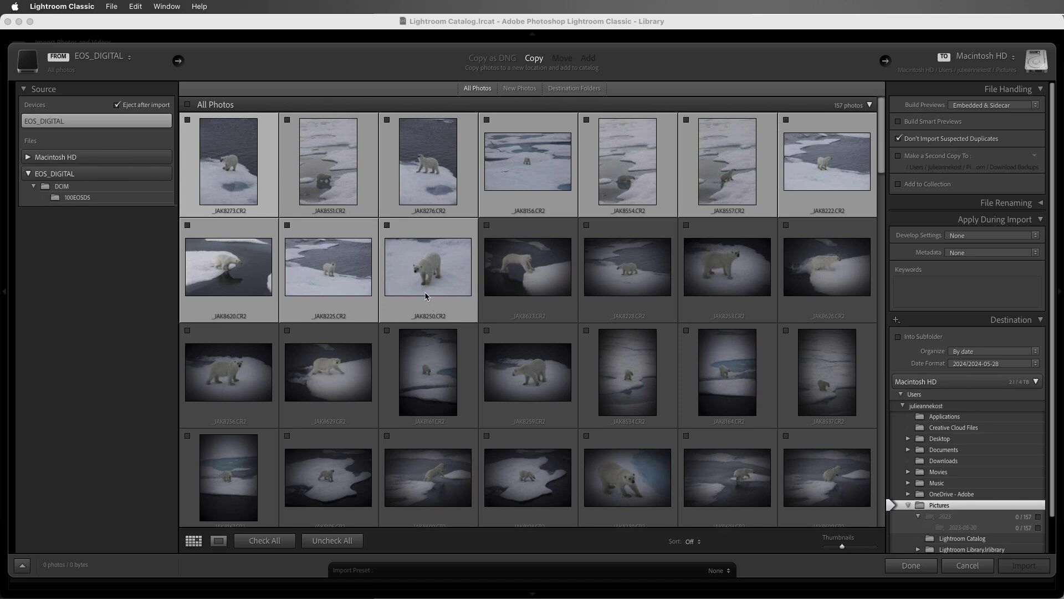
pyautogui.click(387, 225)
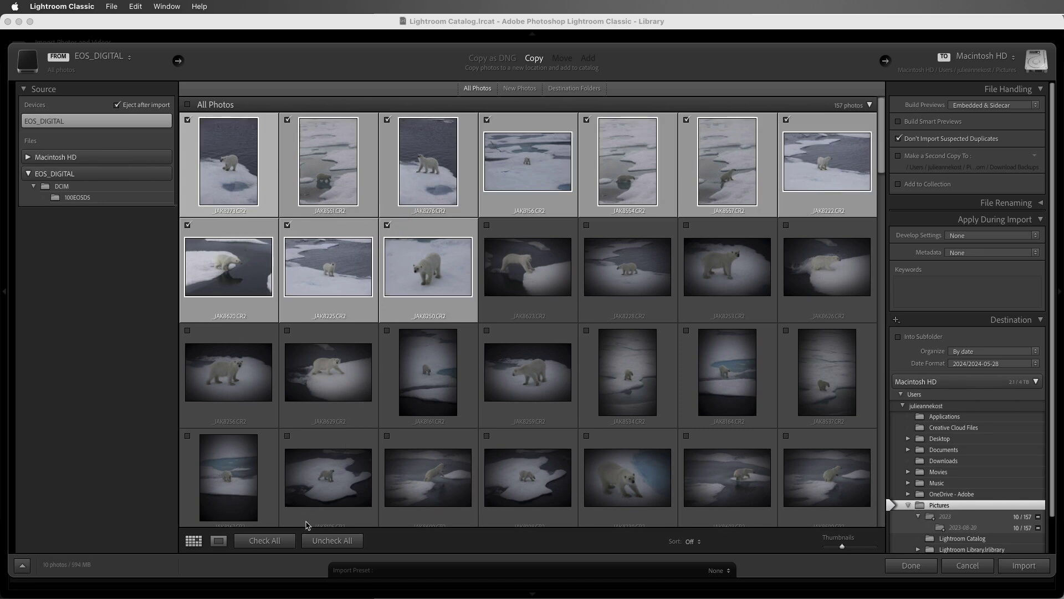
# Check all 157 photos, sort by Capture Time, and enlarge the thumbnails.
pyautogui.click(265, 540)
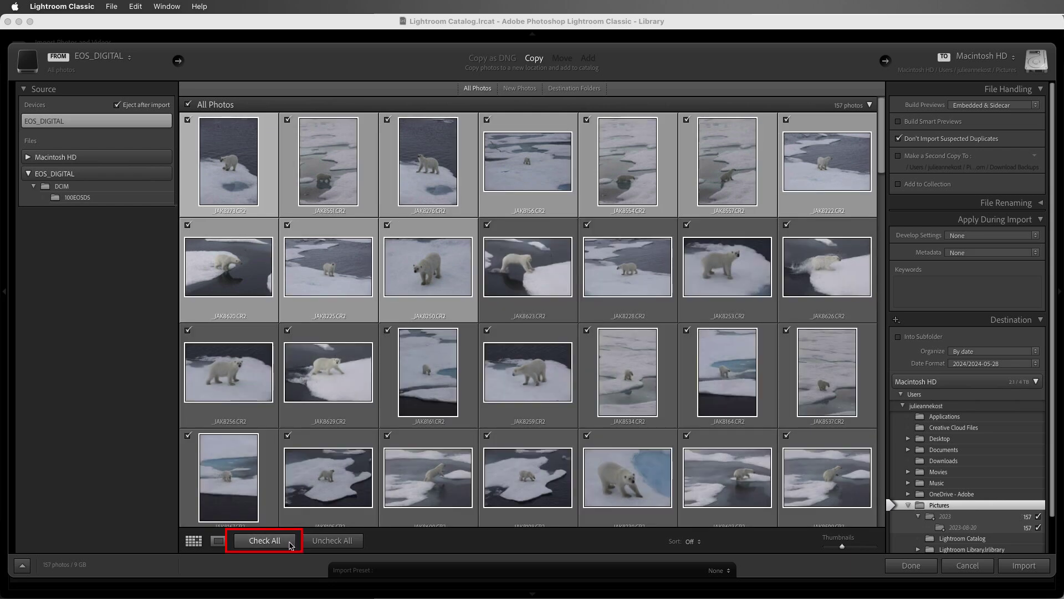
pyautogui.click(691, 542)
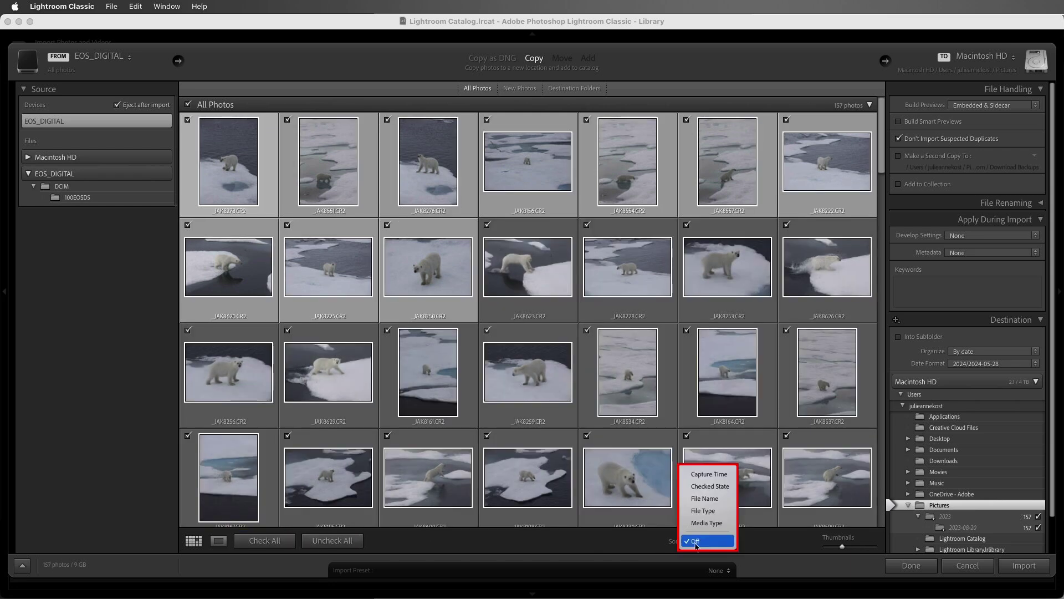
pyautogui.click(702, 477)
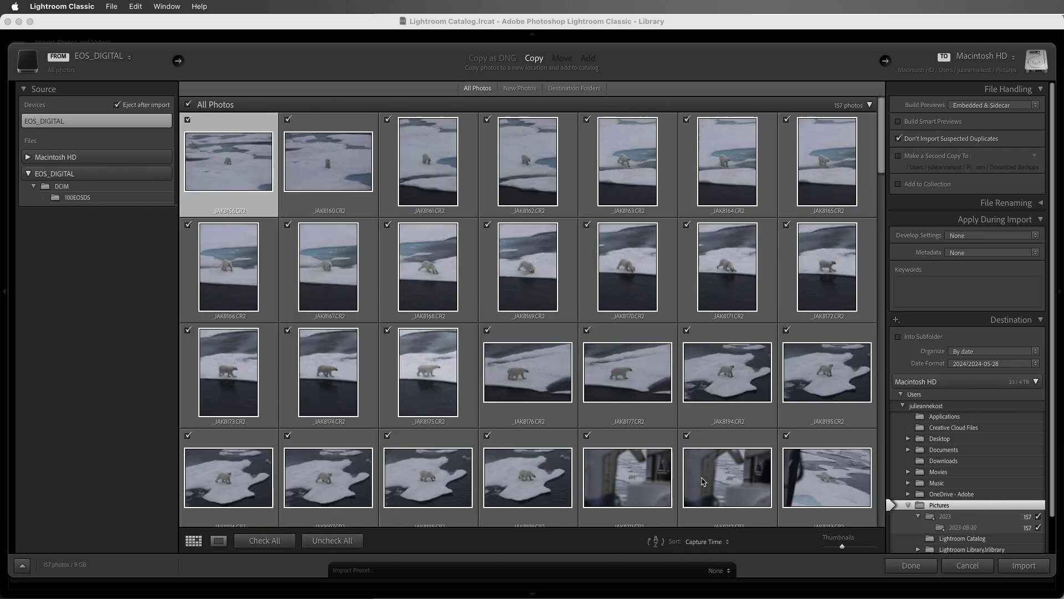
pyautogui.moveTo(842, 547); pyautogui.dragTo(849, 548)
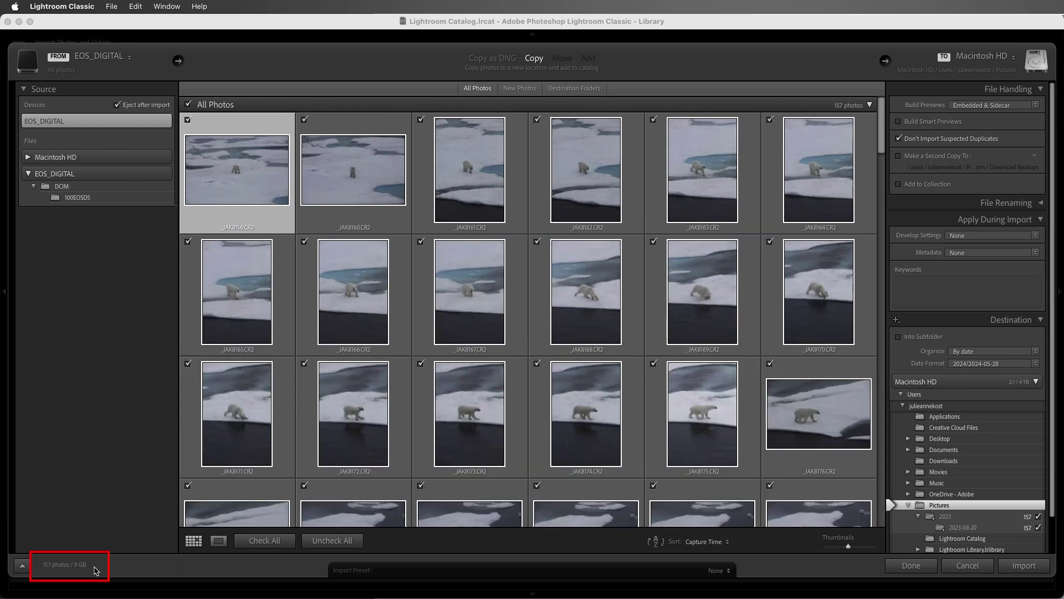
pyautogui.moveTo(97, 570)
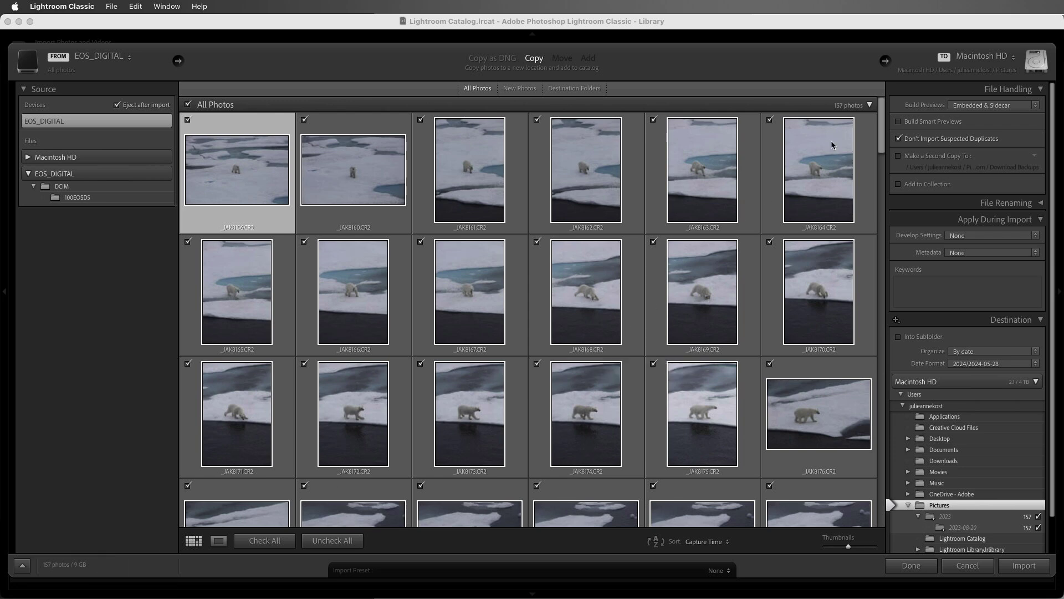
# Set Build Previews to 1:1 and leave Make a Second Copy To unchecked.
pyautogui.click(1022, 106)
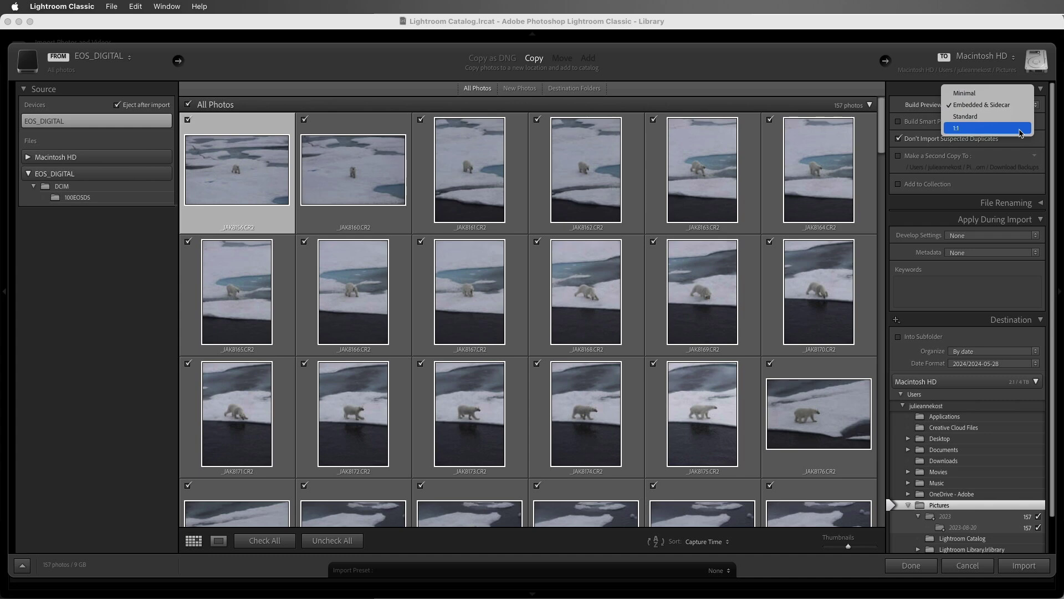
pyautogui.click(1022, 133)
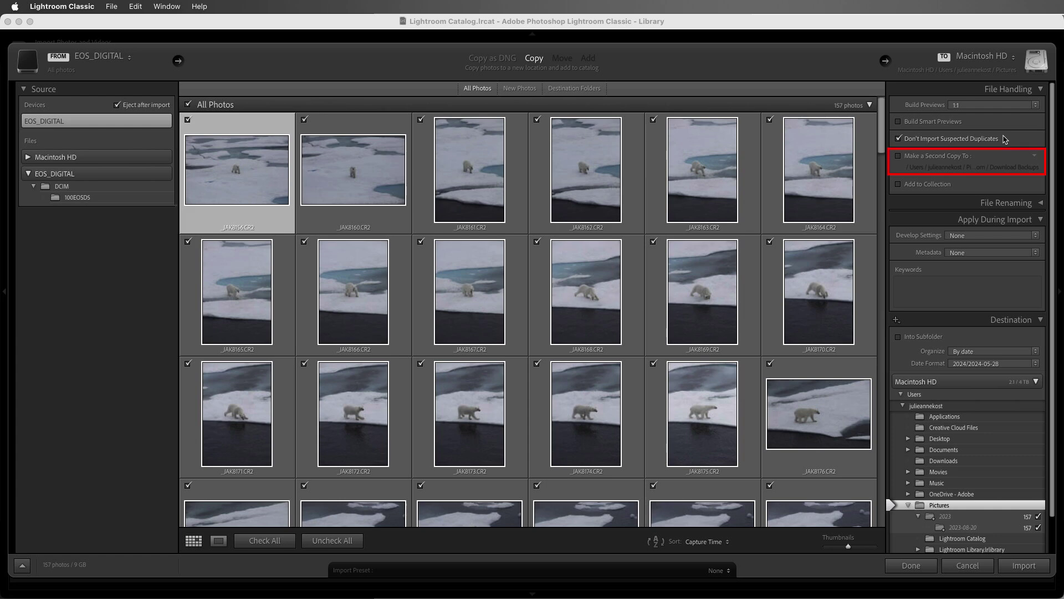
pyautogui.click(899, 157)
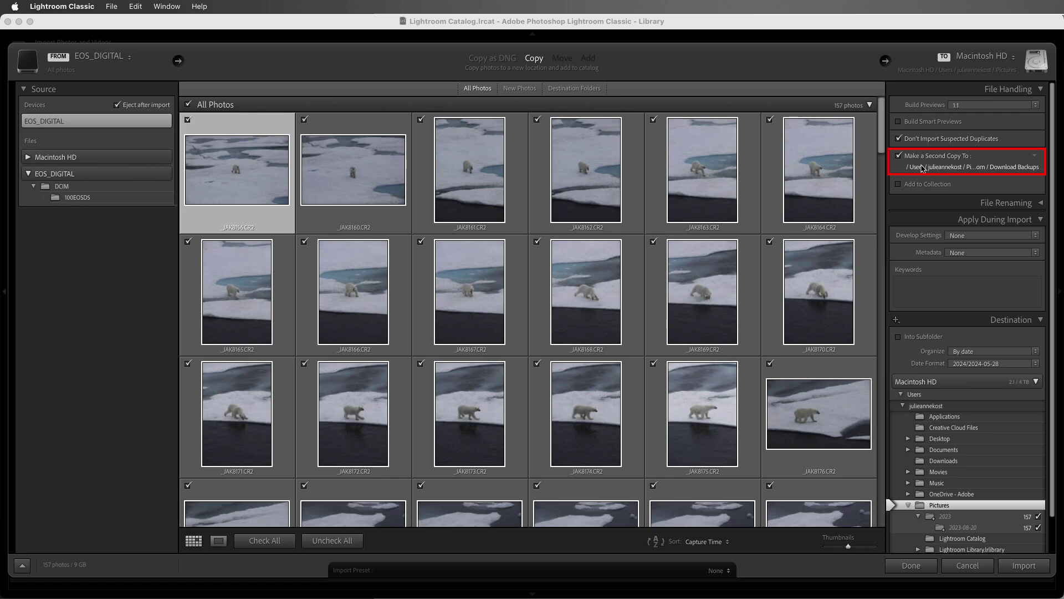
pyautogui.click(899, 156)
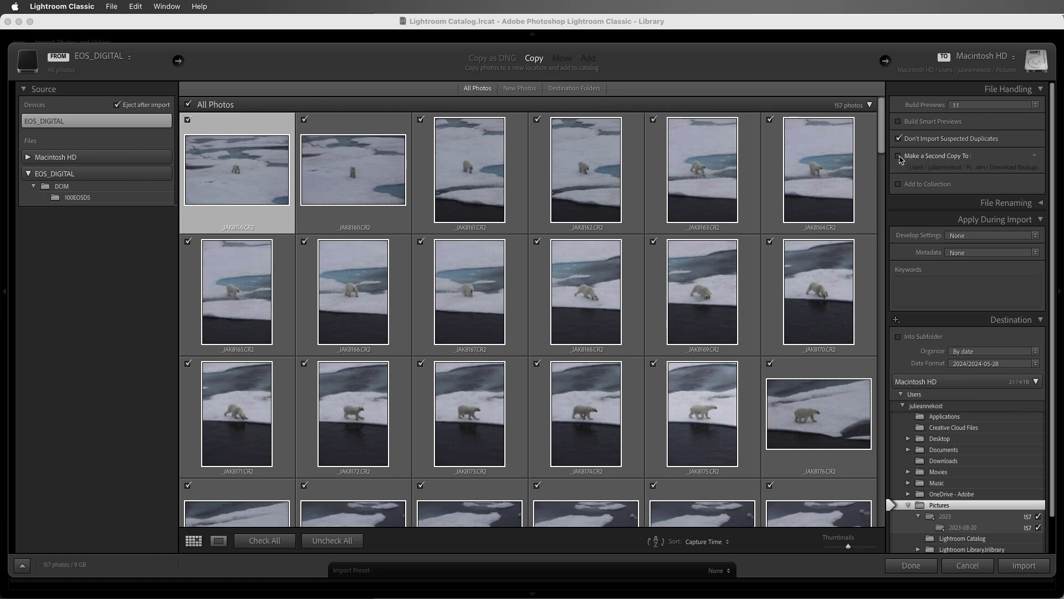
# Expand File Renaming, view the Date - Filename template, then leave Rename Files off.
pyautogui.click(963, 204)
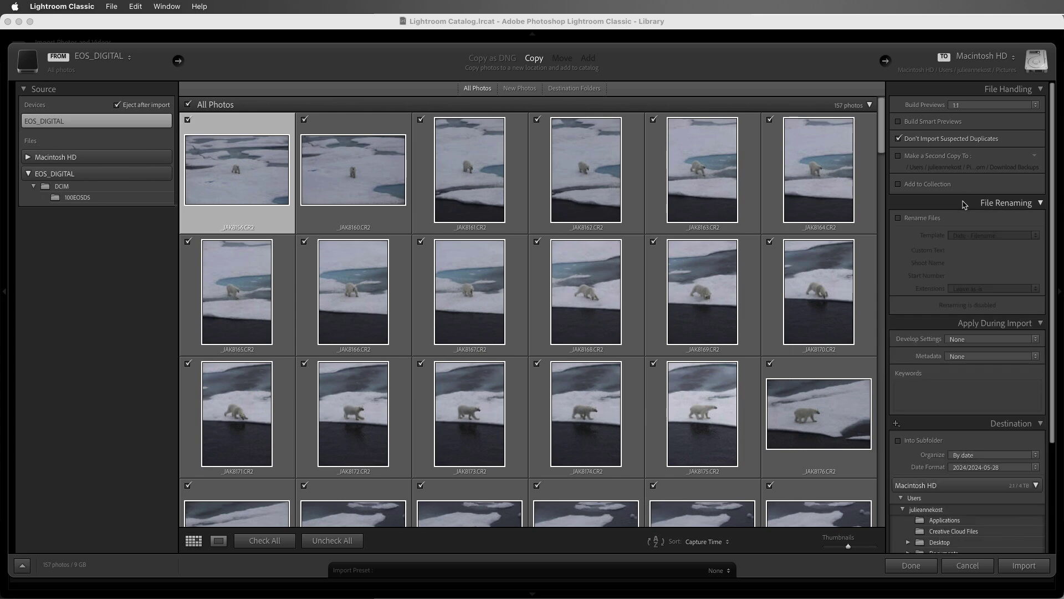
pyautogui.click(929, 219)
pyautogui.click(1021, 240)
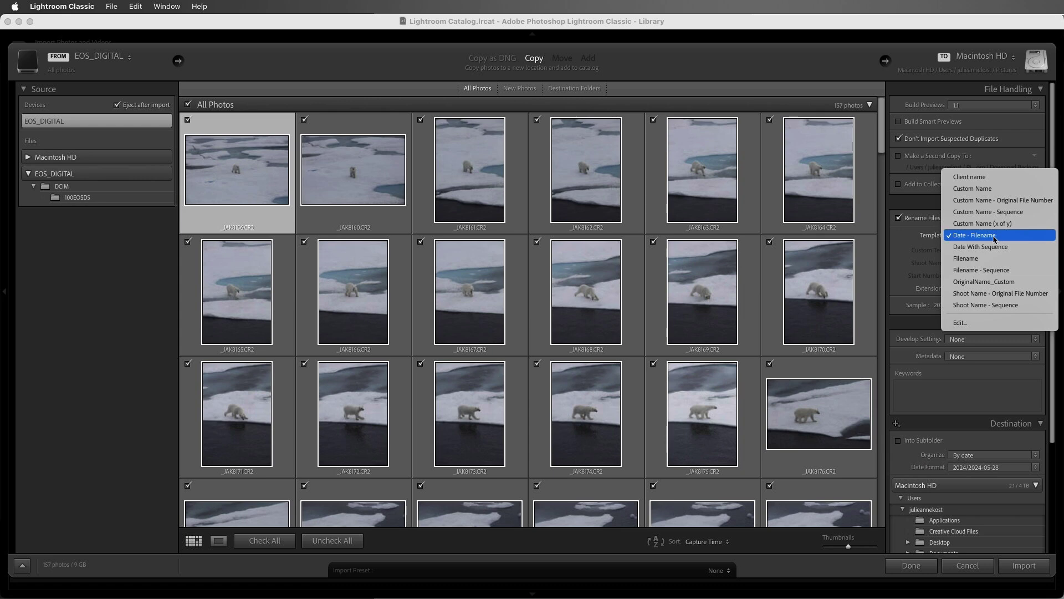
pyautogui.click(1002, 239)
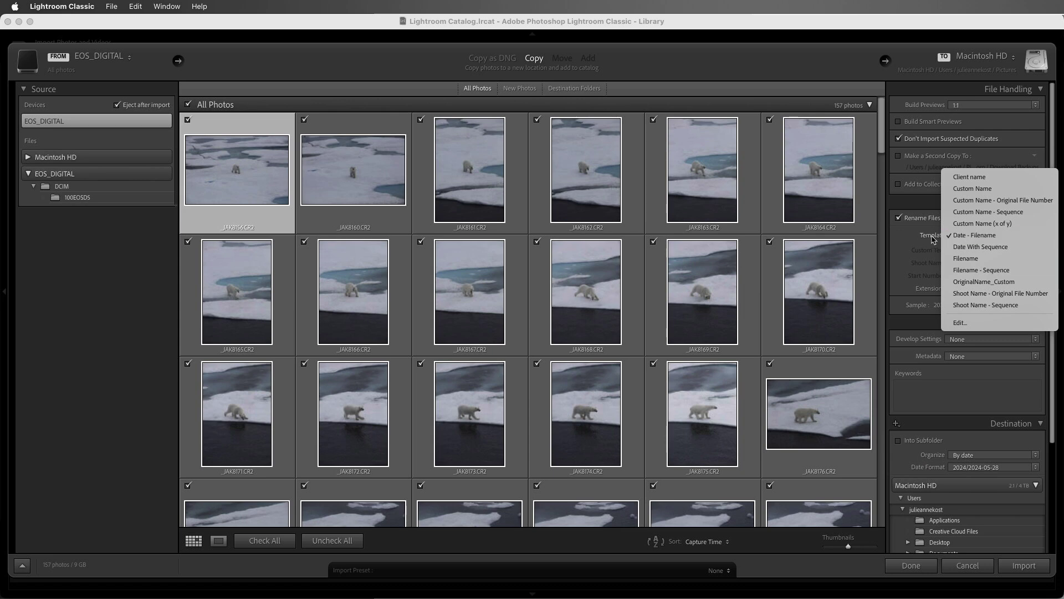
pyautogui.click(899, 219)
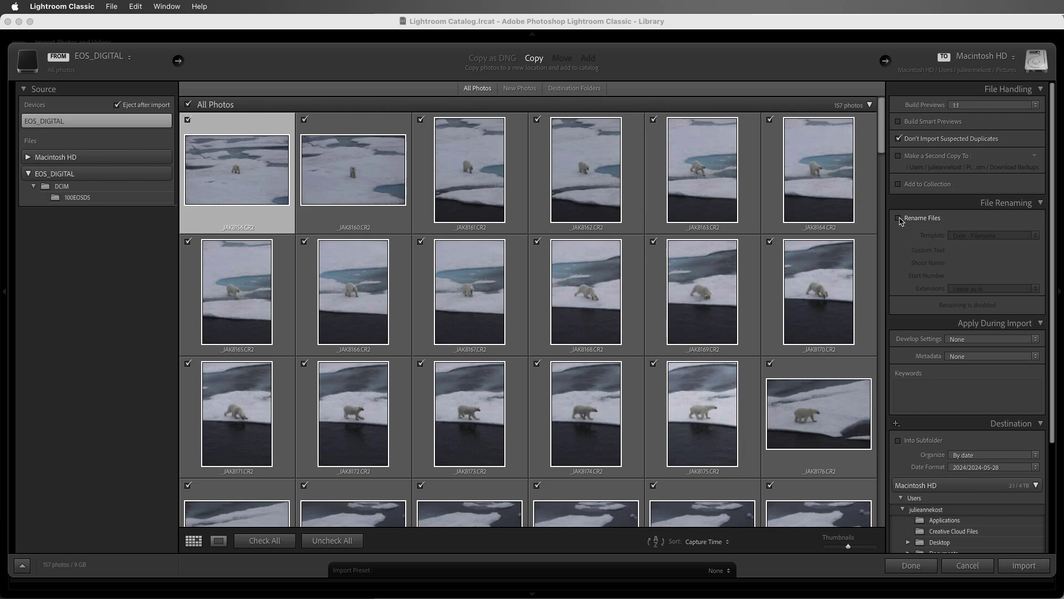
pyautogui.click(1034, 340)
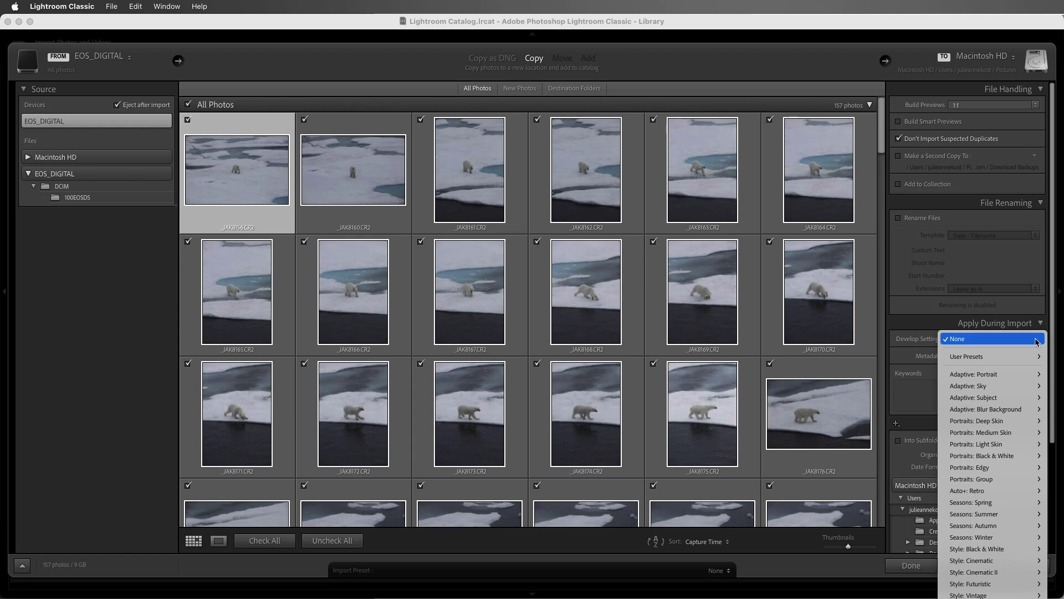
pyautogui.click(985, 341)
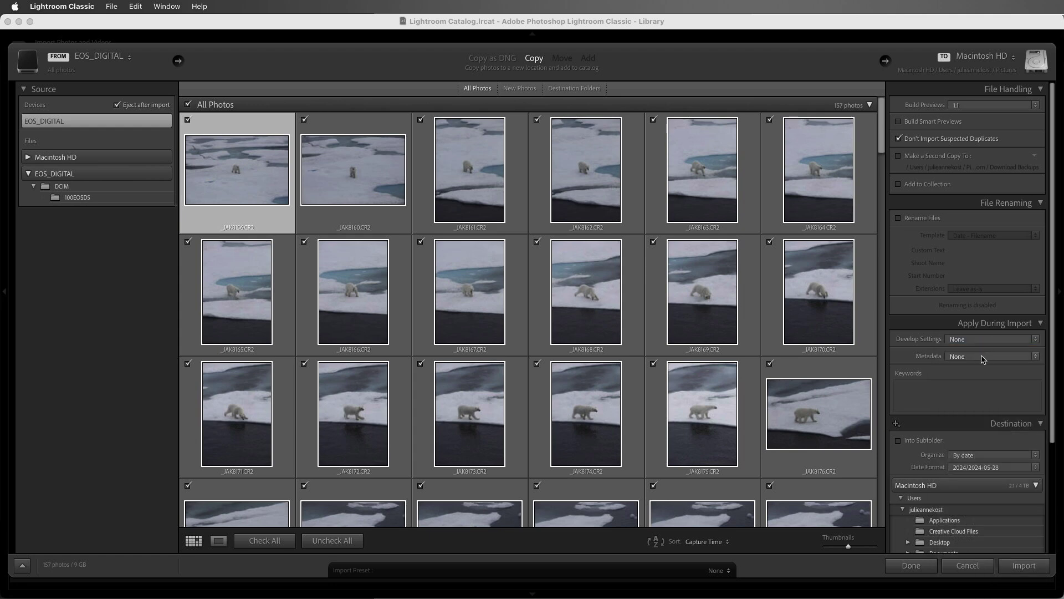
# Start a new metadata preset with a 2024 copyright notice, Copyrighted status and copyright info URL.
pyautogui.click(1012, 356)
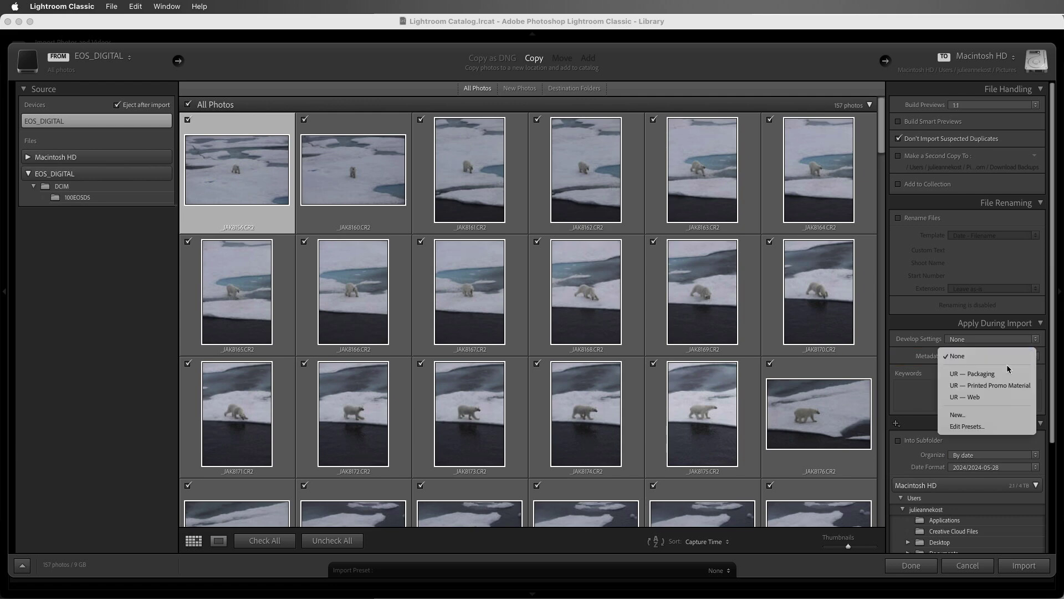
pyautogui.click(1000, 415)
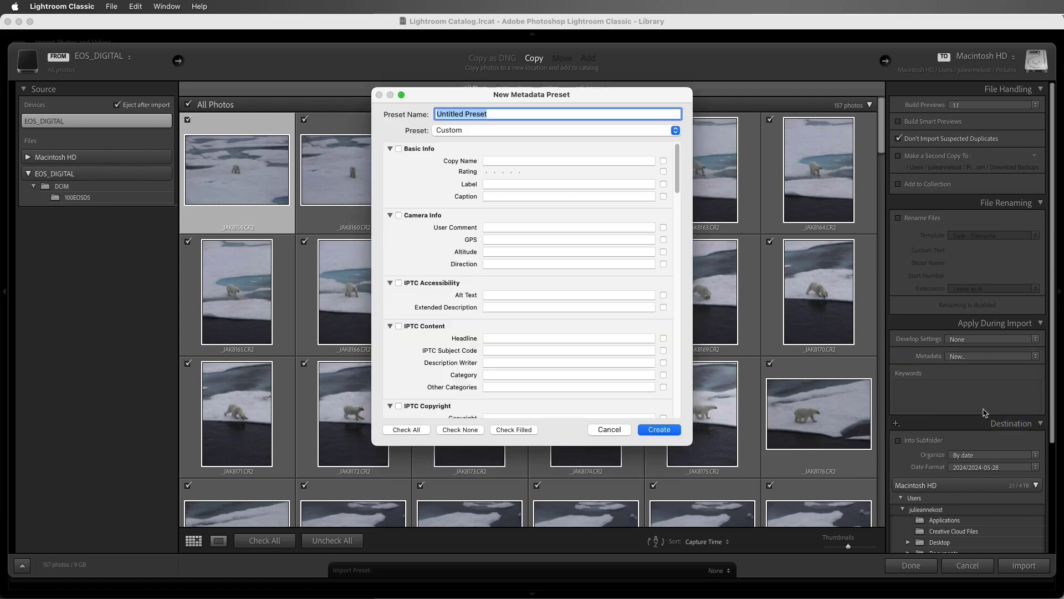
pyautogui.scroll(-2, 680, 161)
pyautogui.moveTo(680, 161); pyautogui.dragTo(680, 200)
pyautogui.click(493, 195)
pyautogui.write('2024 Julieanne')
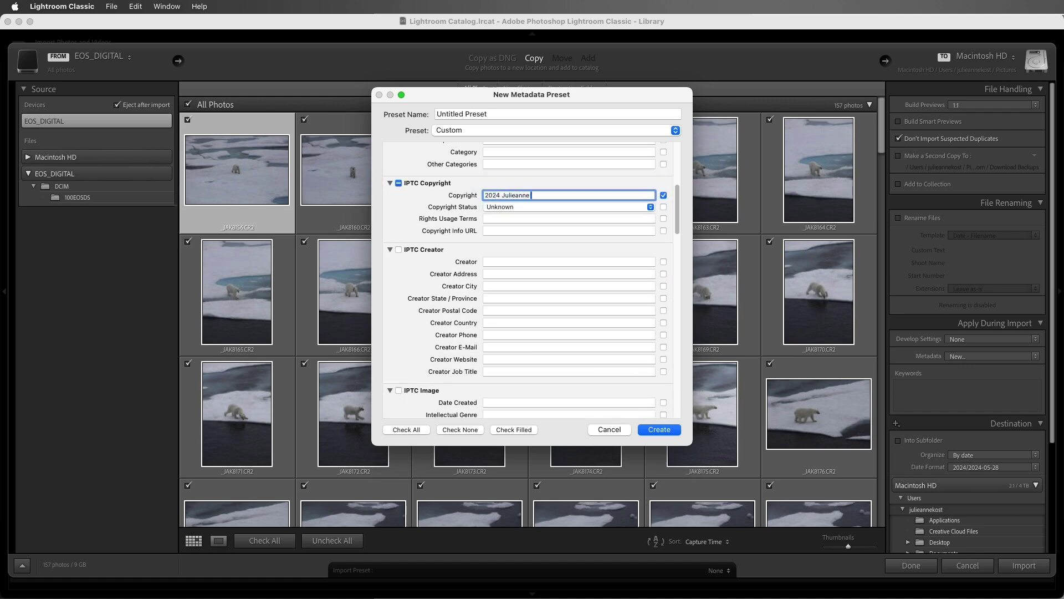
pyautogui.write(' Kost')
pyautogui.click(645, 211)
pyautogui.click(646, 218)
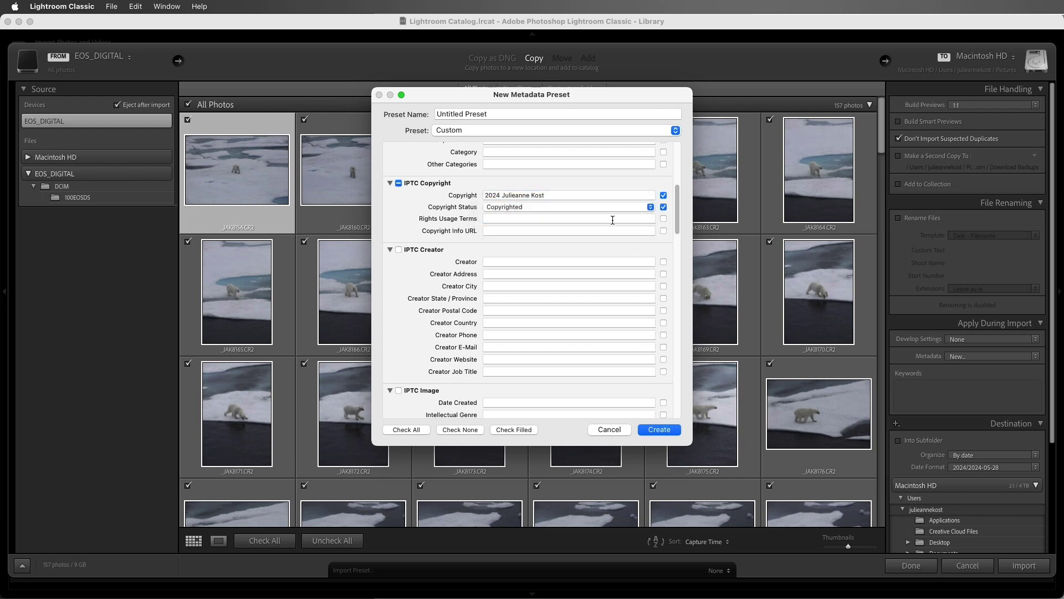
pyautogui.click(557, 232)
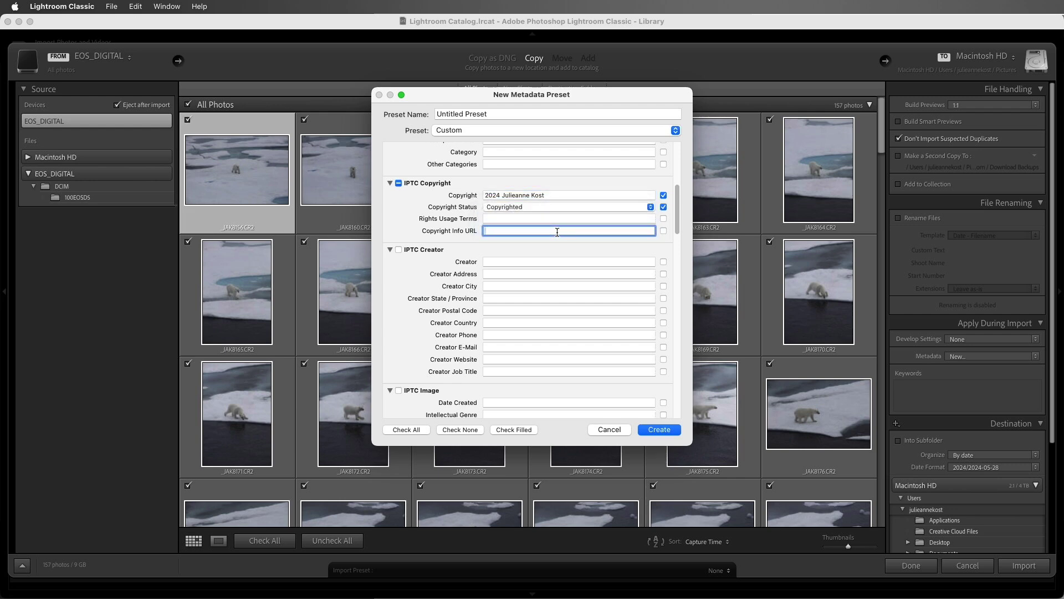
pyautogui.write('jkost.com')
# Enter the creator's name, city, state, postal code, country and website, then name the preset.
pyautogui.click(488, 261)
pyautogui.write('Juli')
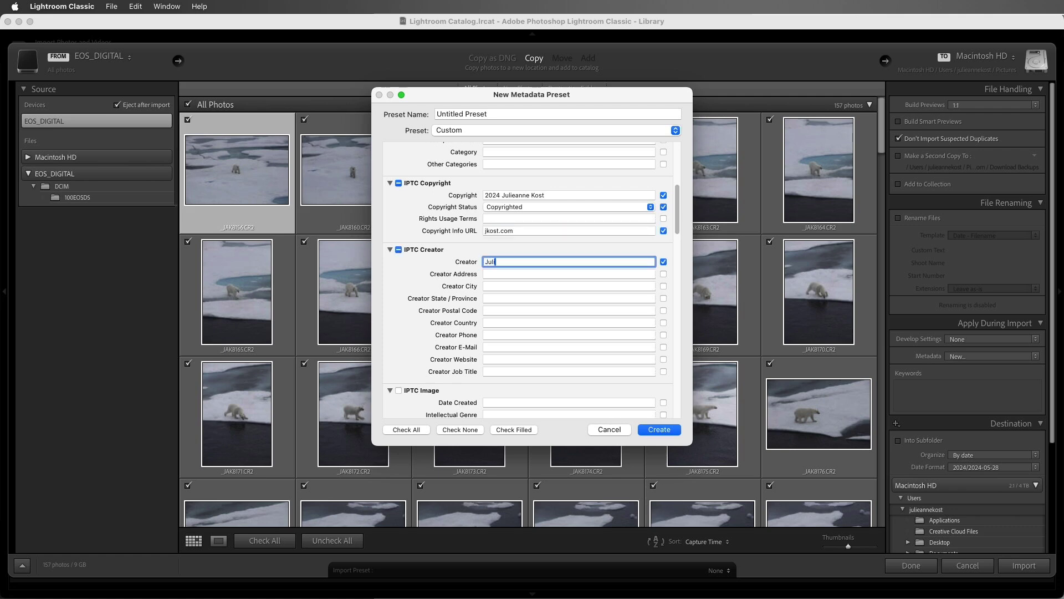
pyautogui.write('eanne Kost')
pyautogui.press('Tab')
pyautogui.press('Tab')
pyautogui.write('San Jose')
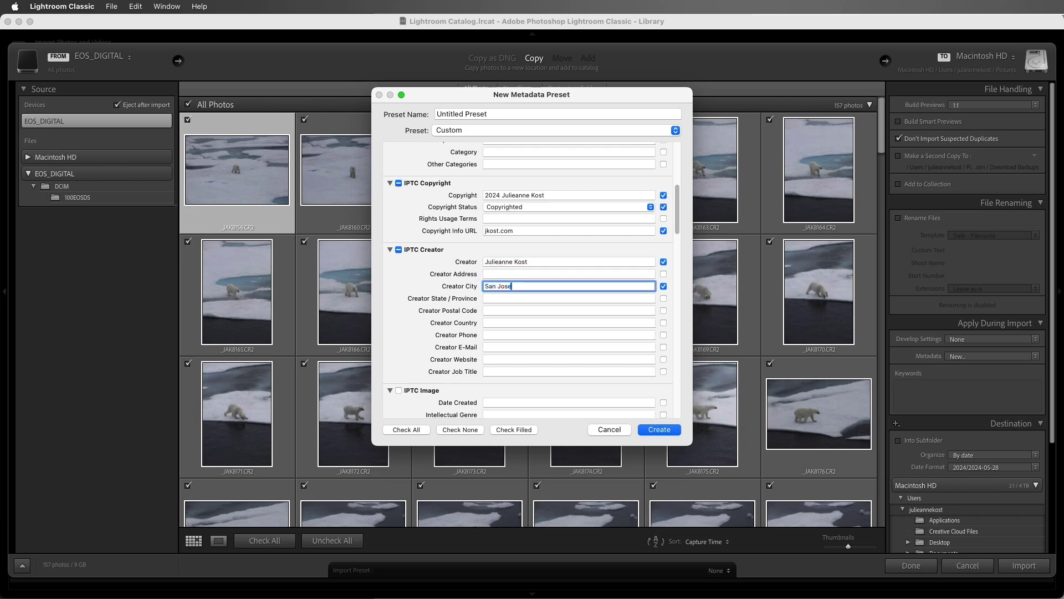
pyautogui.press('Tab')
pyautogui.write('CA')
pyautogui.press('Tab')
pyautogui.write('95110')
pyautogui.press('Tab')
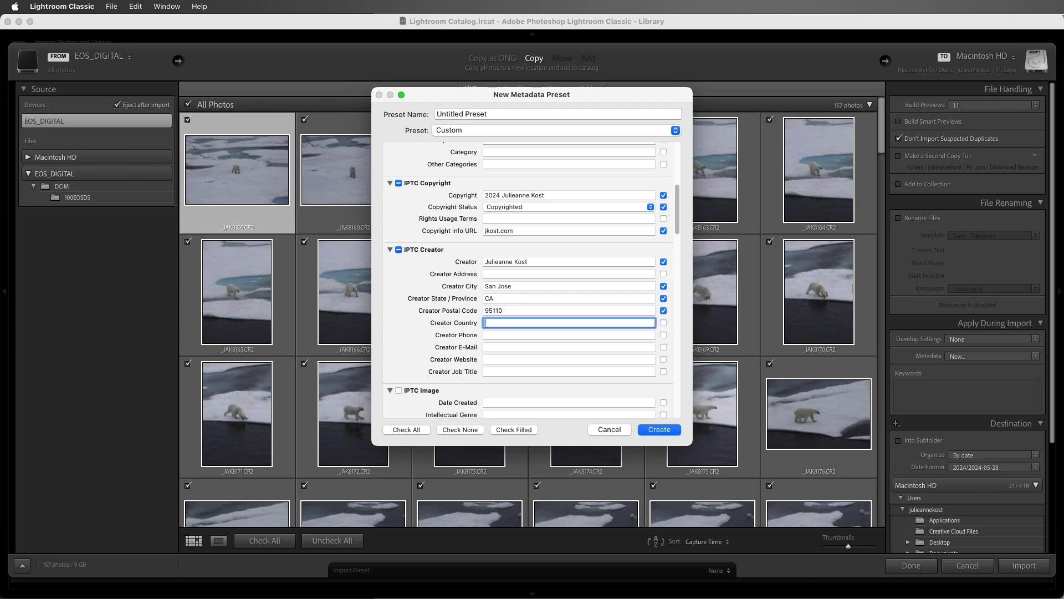
pyautogui.write('USA')
pyautogui.click(501, 359)
pyautogui.write('jkost.com')
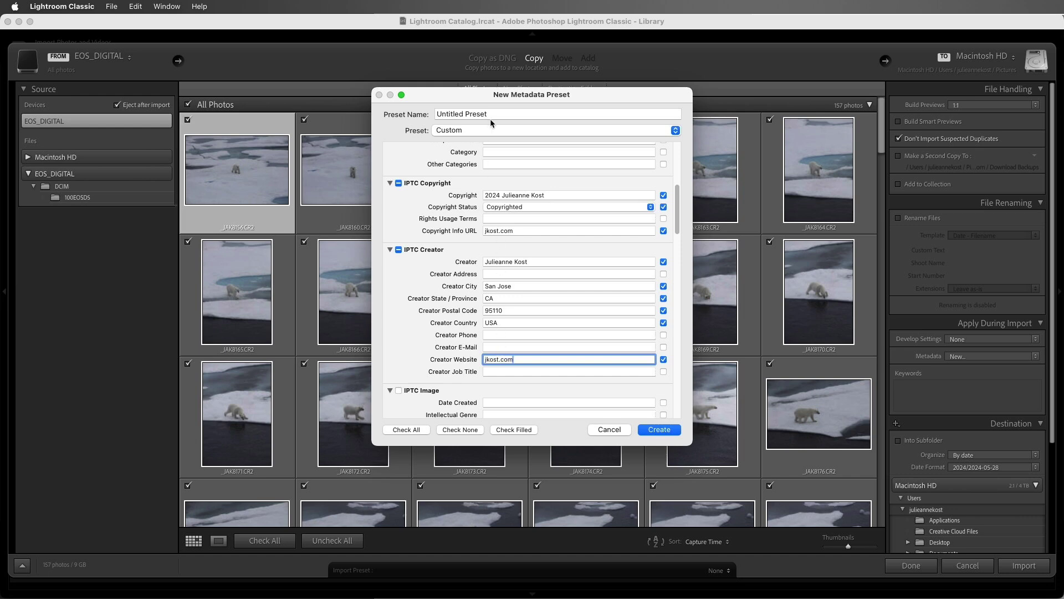
pyautogui.tripleClick(438, 112)
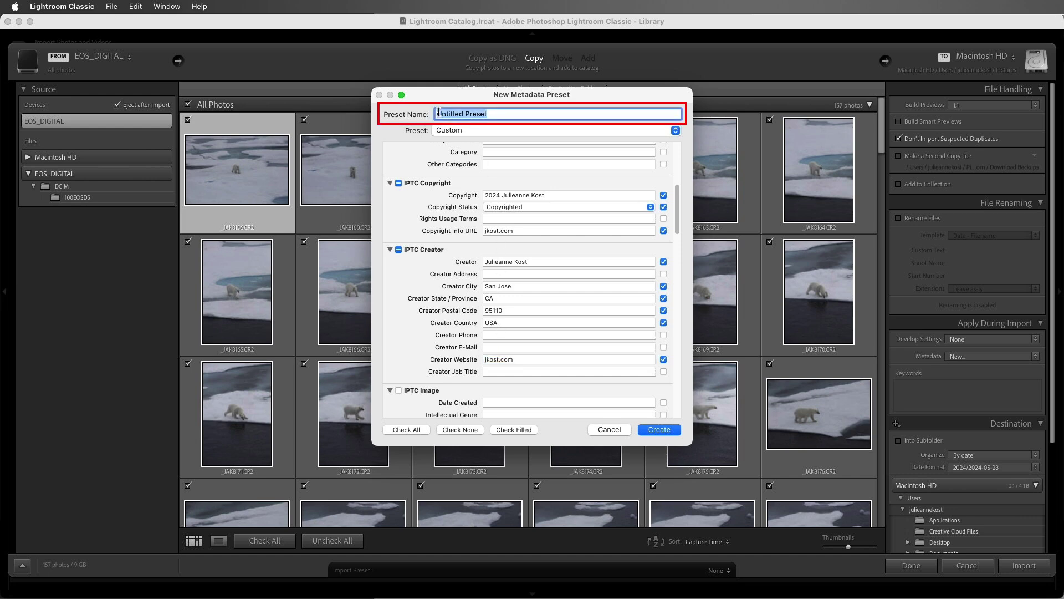
pyautogui.write('2024 Julianne Kost')
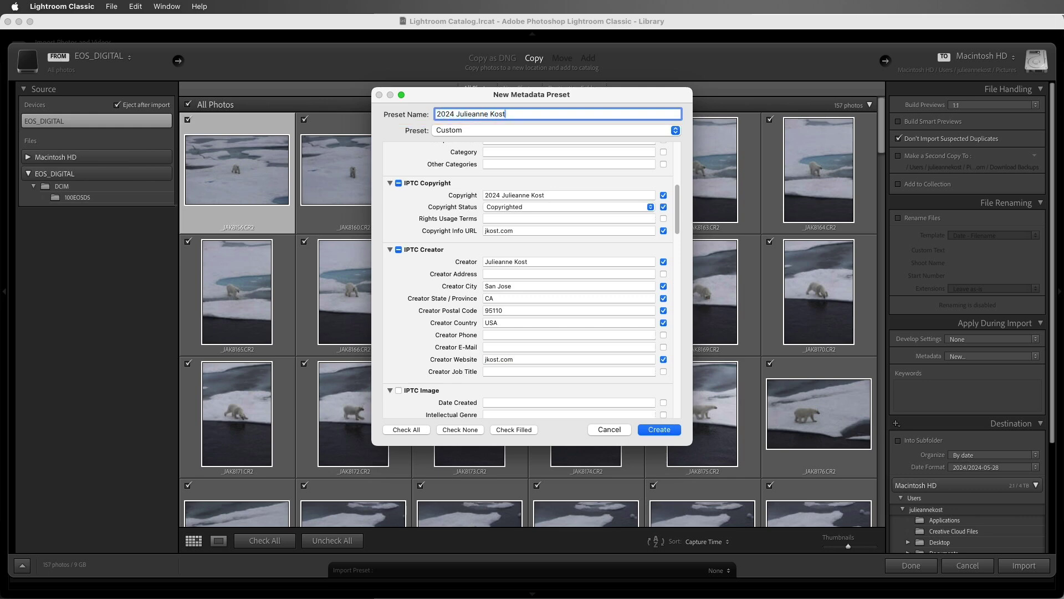
# Create the metadata preset and confirm it is the one applied during import.
pyautogui.click(661, 430)
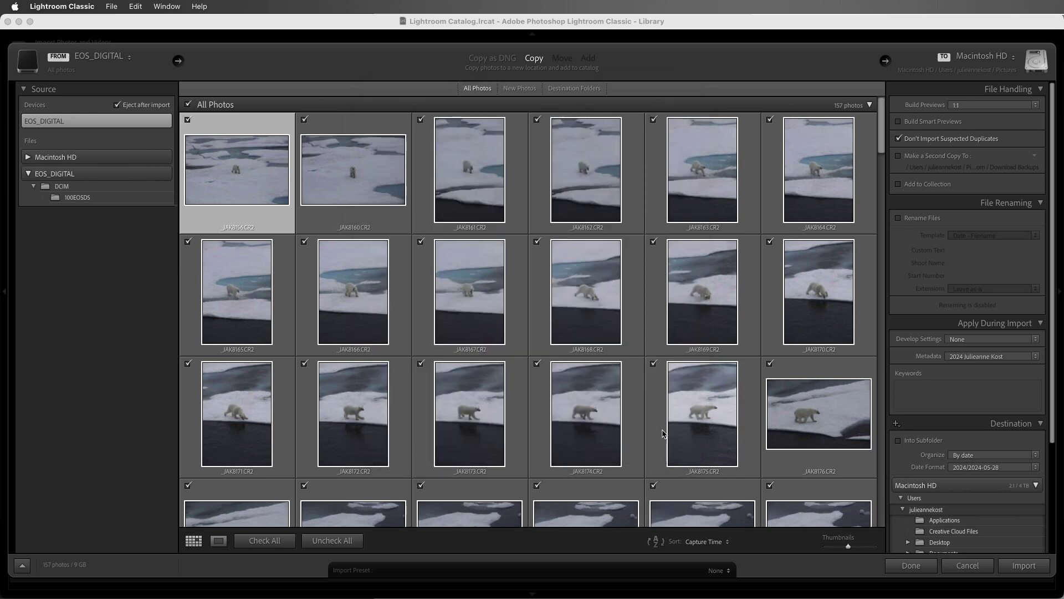
pyautogui.click(1035, 356)
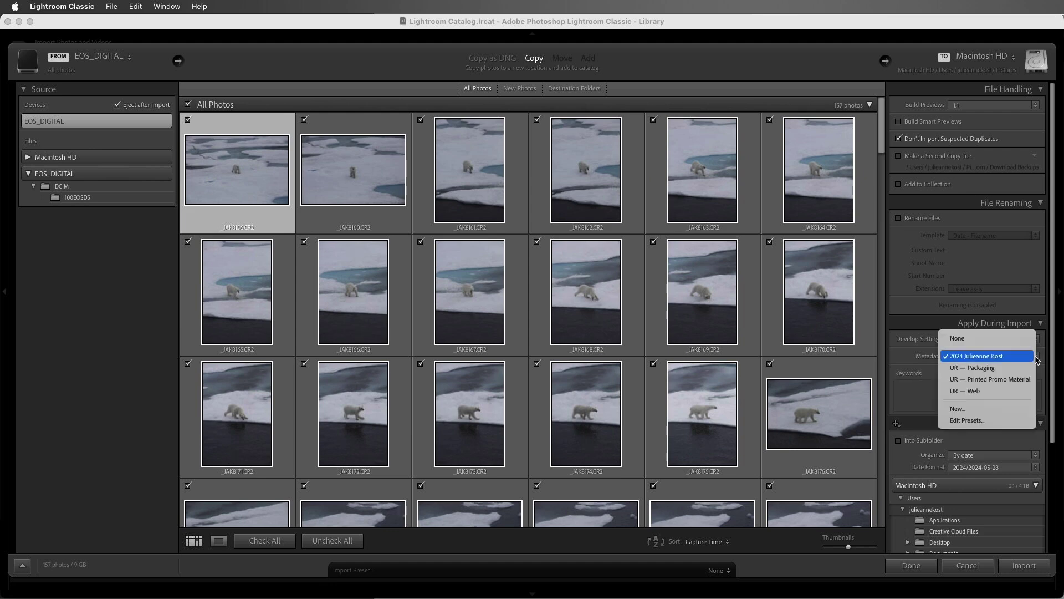
pyautogui.click(1037, 359)
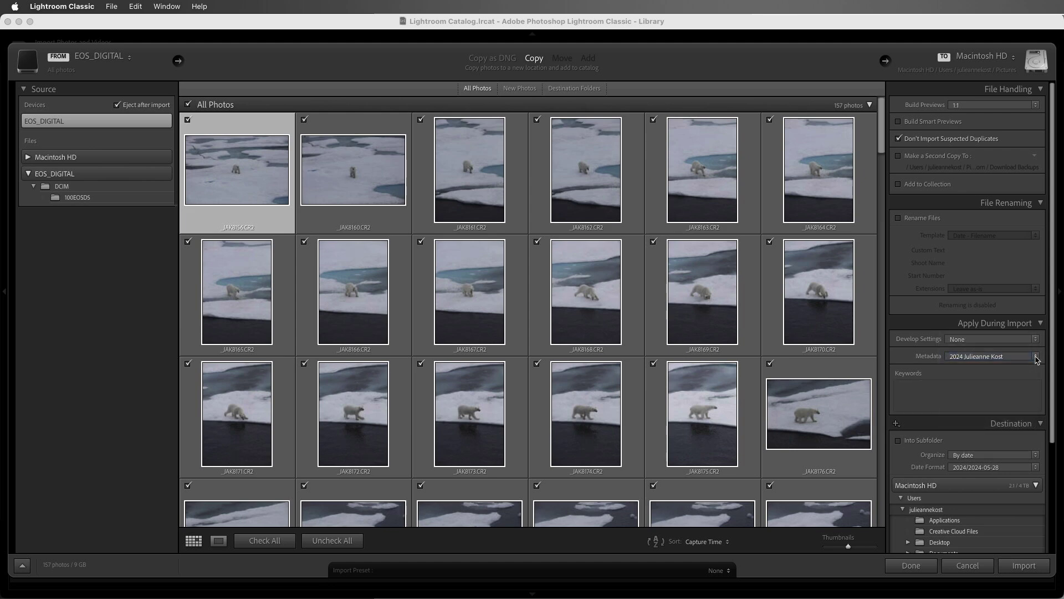
# Enter the import keywords 'Bear, Arctic'.
pyautogui.click(938, 392)
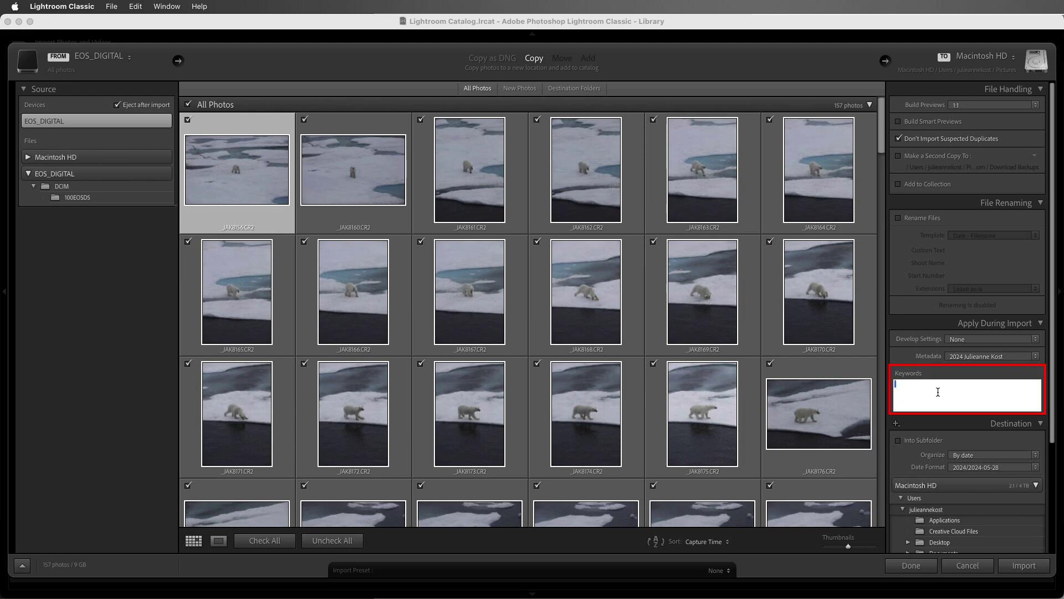
pyautogui.write('Bear, Arctic')
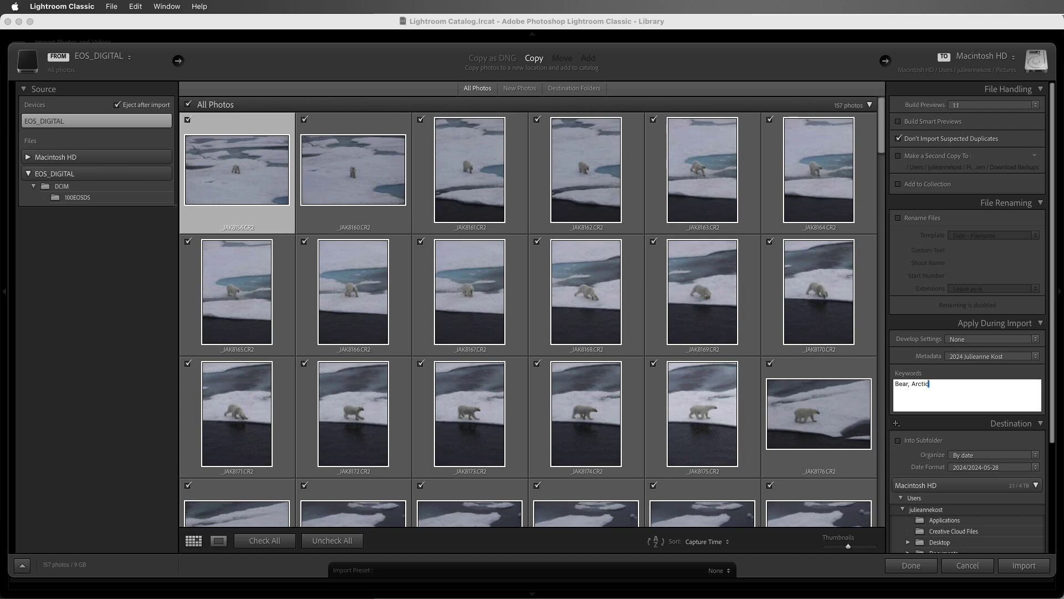
pyautogui.press('Return')
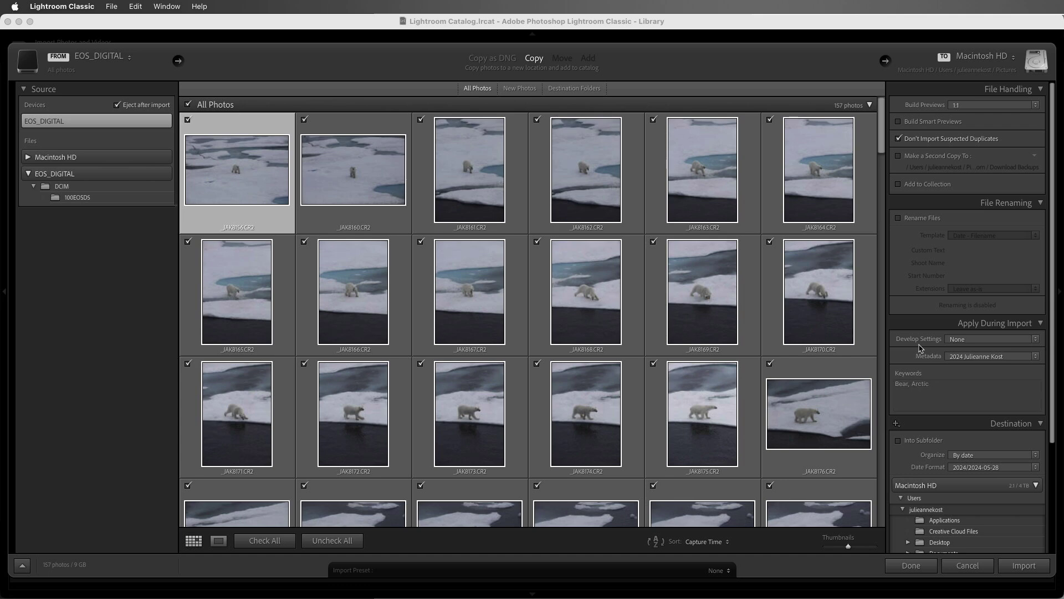
# Set the destination to Desktop > Image Vault, subfolder 'Bears', organized into one folder.
pyautogui.click(886, 61)
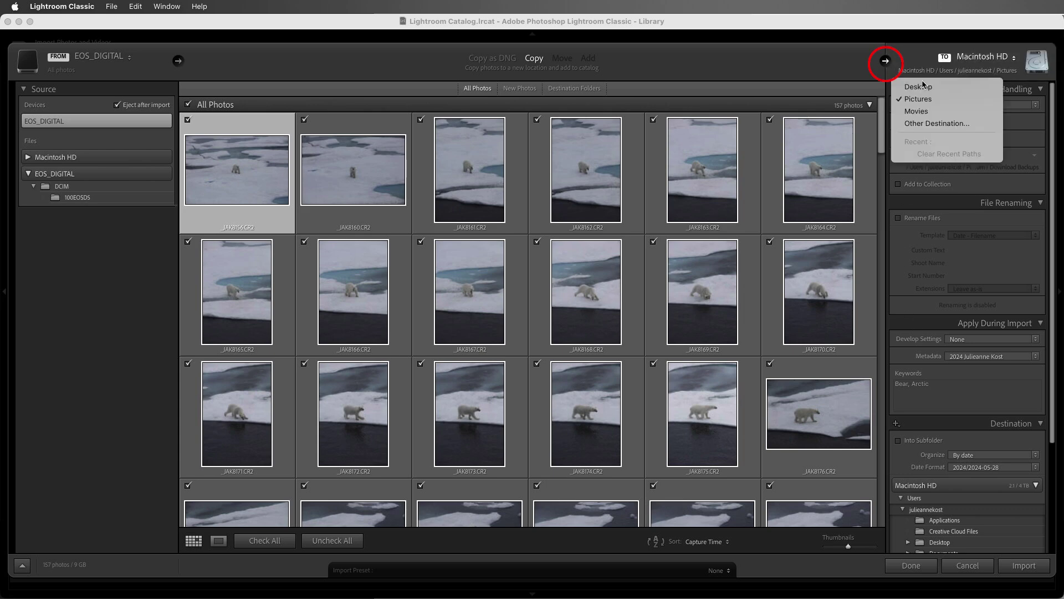
pyautogui.click(946, 89)
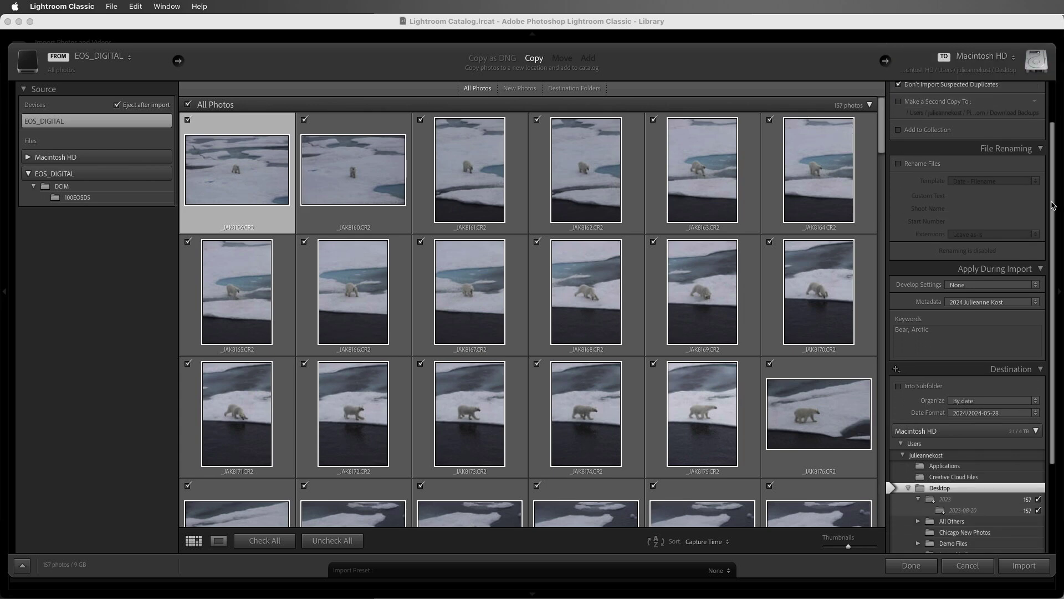
pyautogui.click(967, 435)
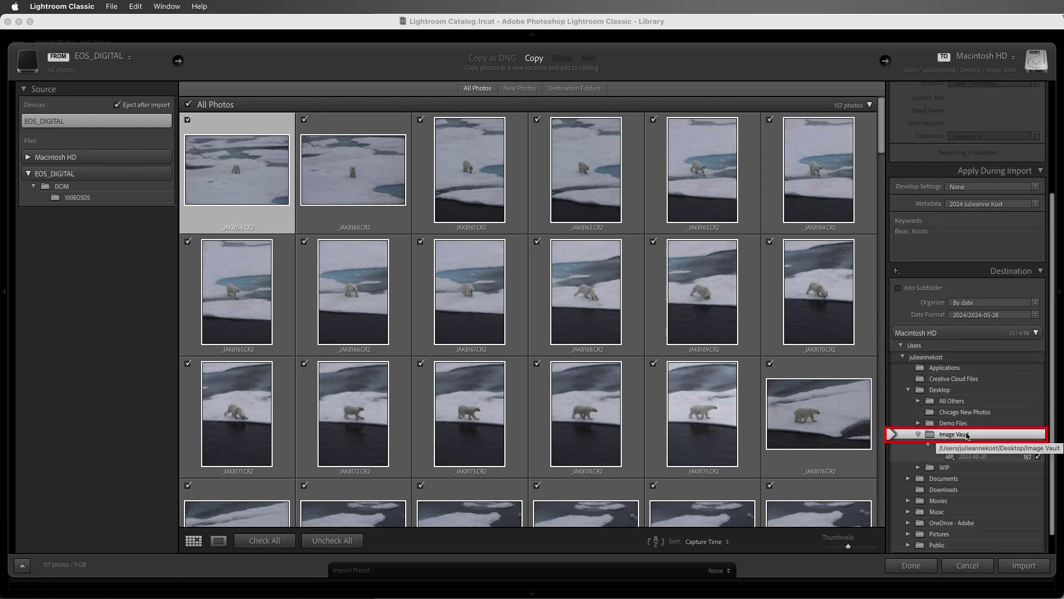
pyautogui.click(920, 288)
pyautogui.click(961, 288)
pyautogui.write('Bears')
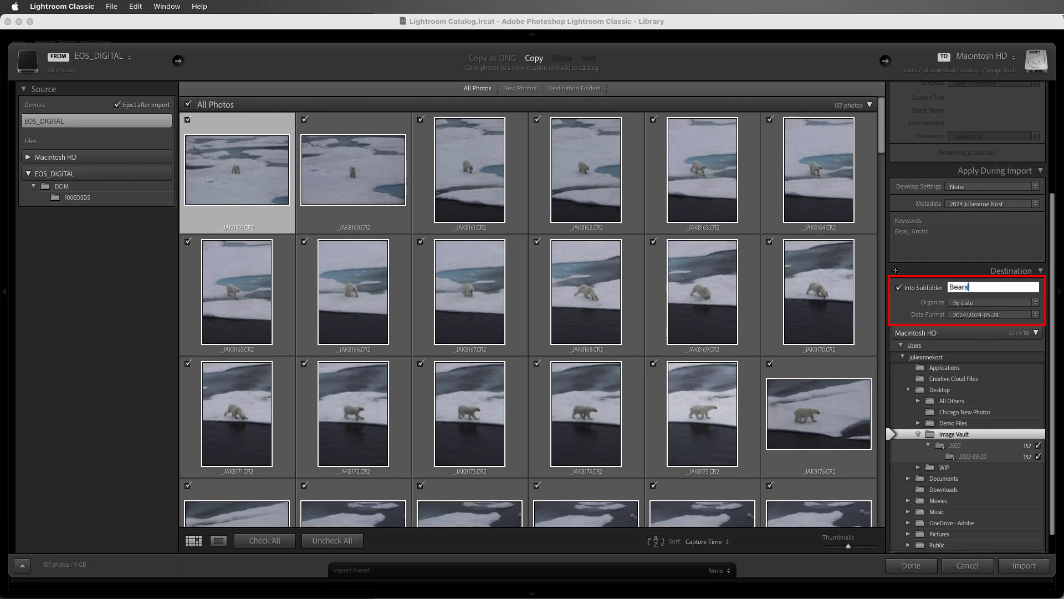
pyautogui.click(974, 304)
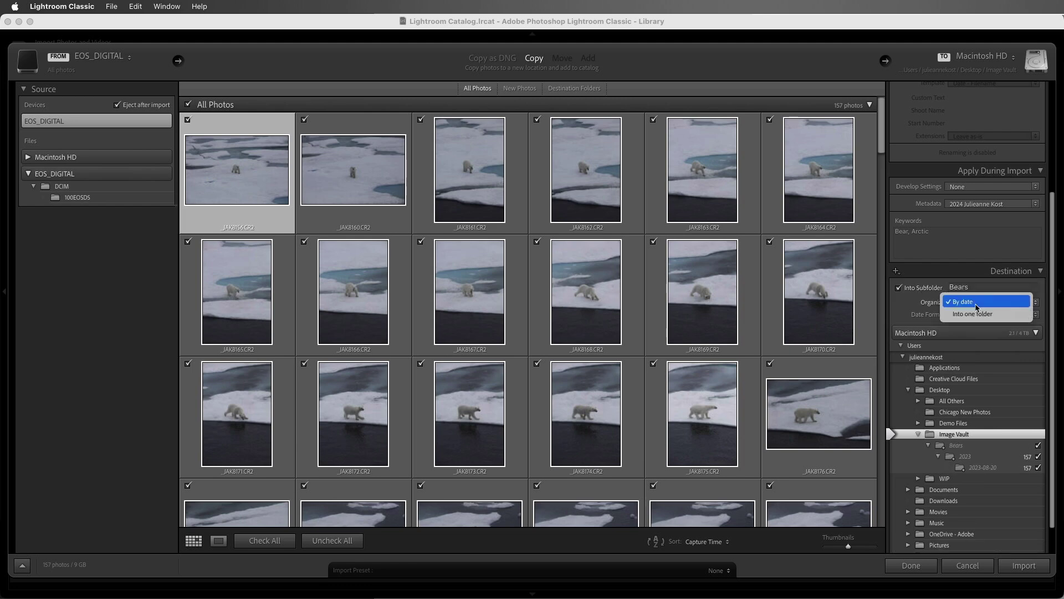
pyautogui.click(977, 315)
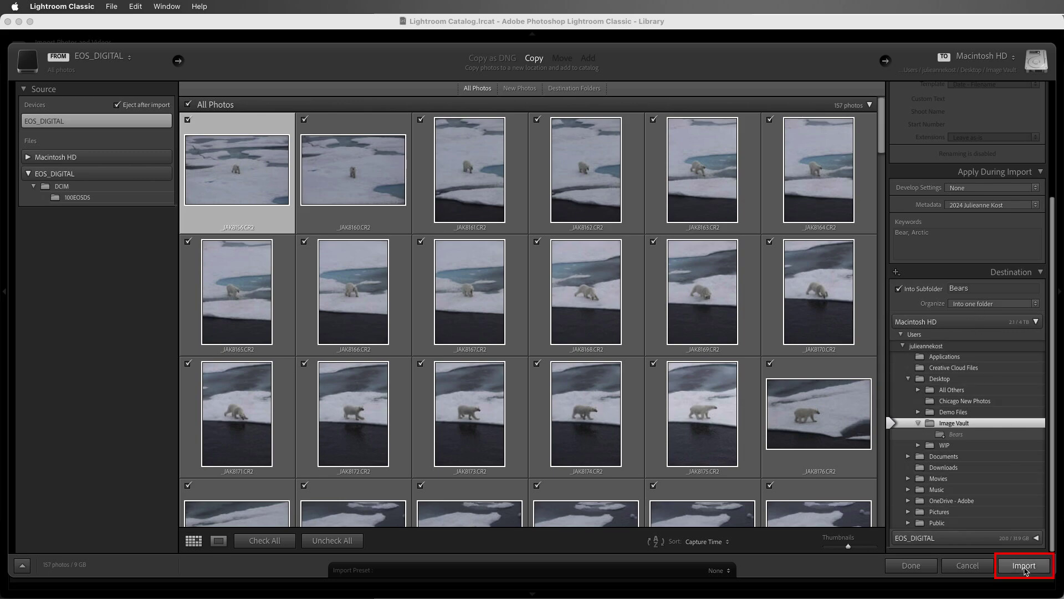
# Run the import of the 157 photos and show All Photographs in the catalog.
pyautogui.click(1025, 572)
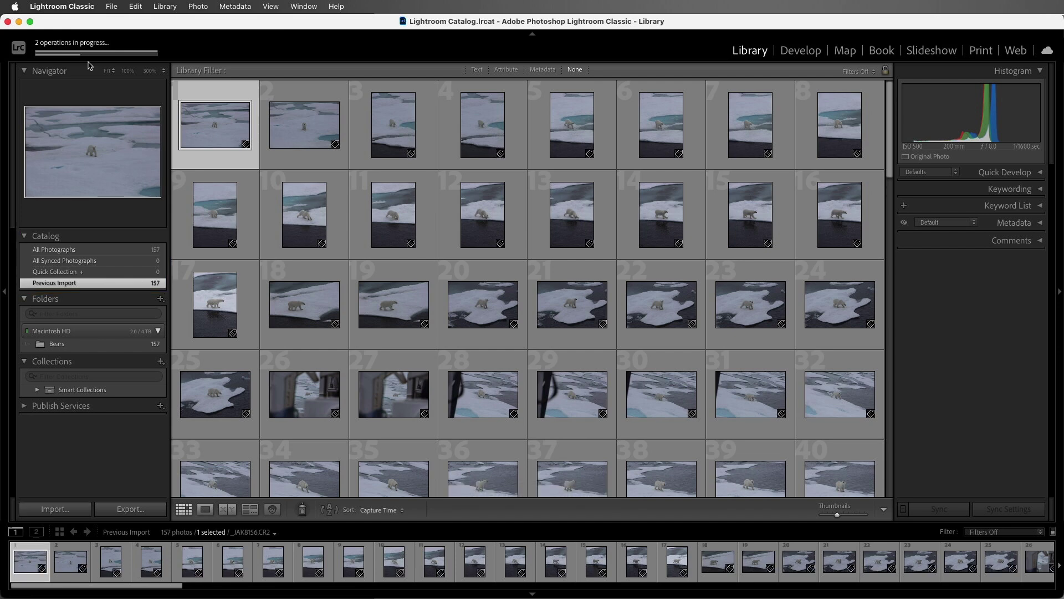
pyautogui.click(96, 252)
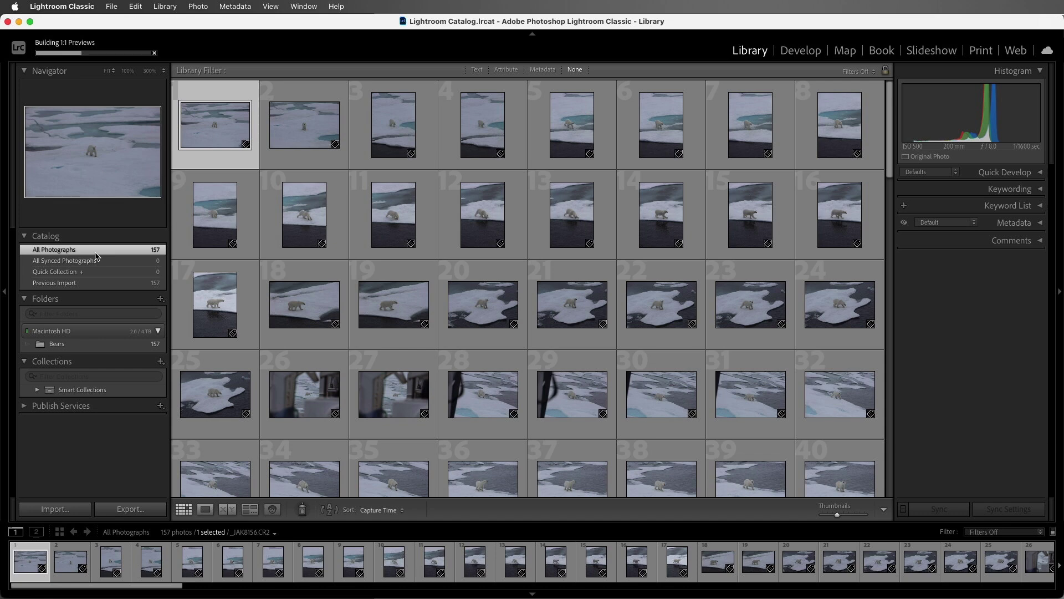
# Show the Bears folder's 157 photos and open the Photo menu.
pyautogui.click(93, 347)
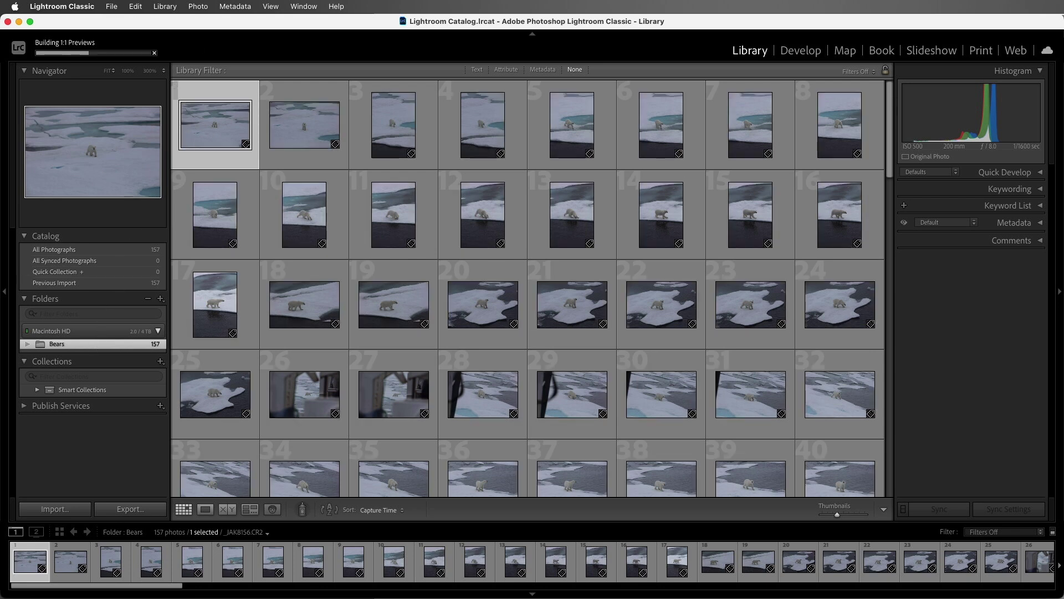
pyautogui.click(197, 7)
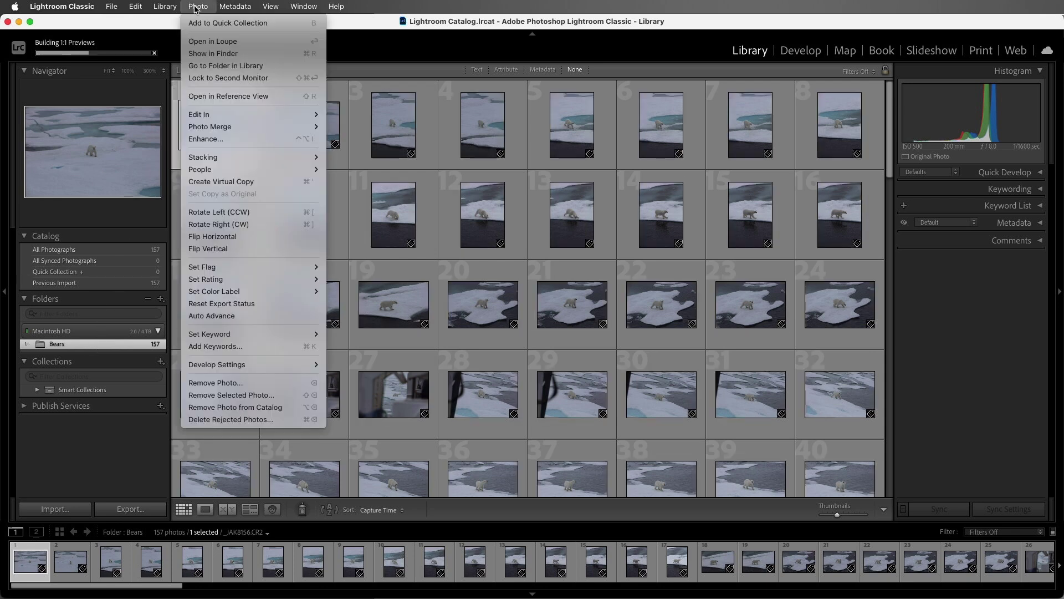
# Use Show in Finder to confirm the files sit in Image Vault/Bears, then return to Lightroom.
pyautogui.click(250, 53)
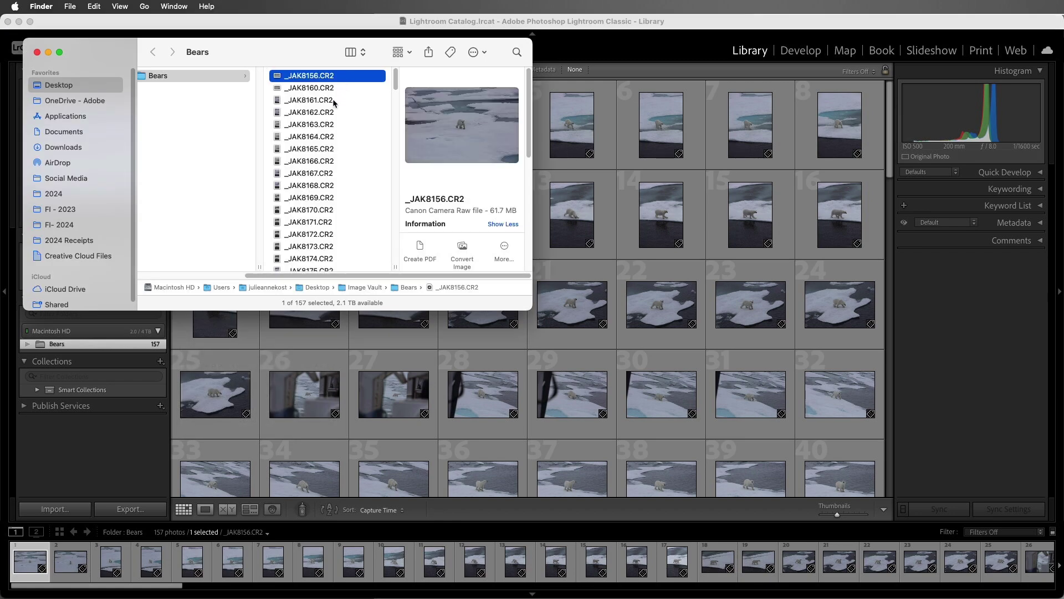
pyautogui.moveTo(309, 274); pyautogui.dragTo(202, 278)
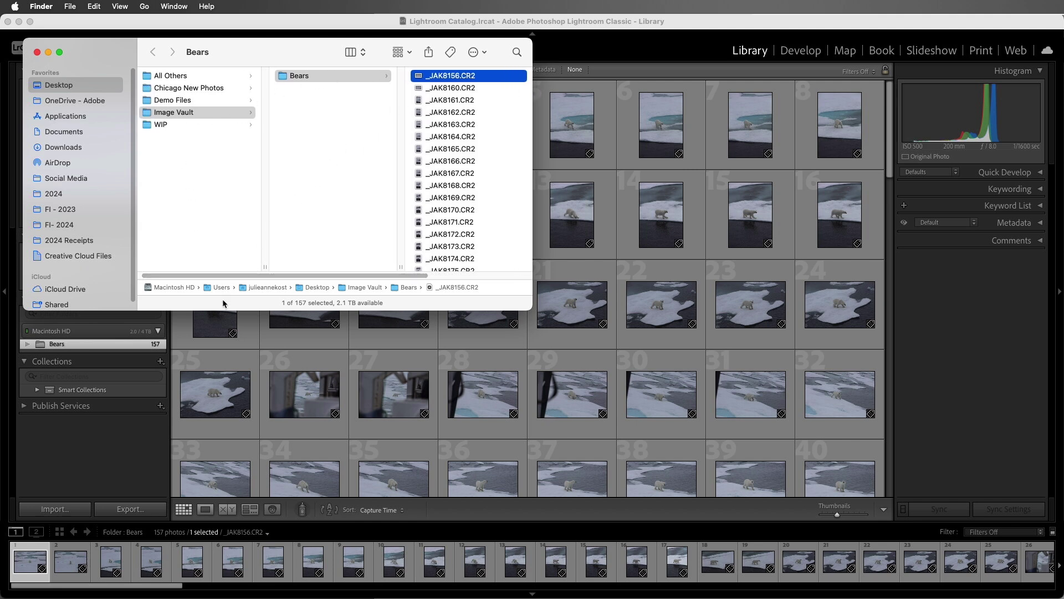
pyautogui.click(138, 347)
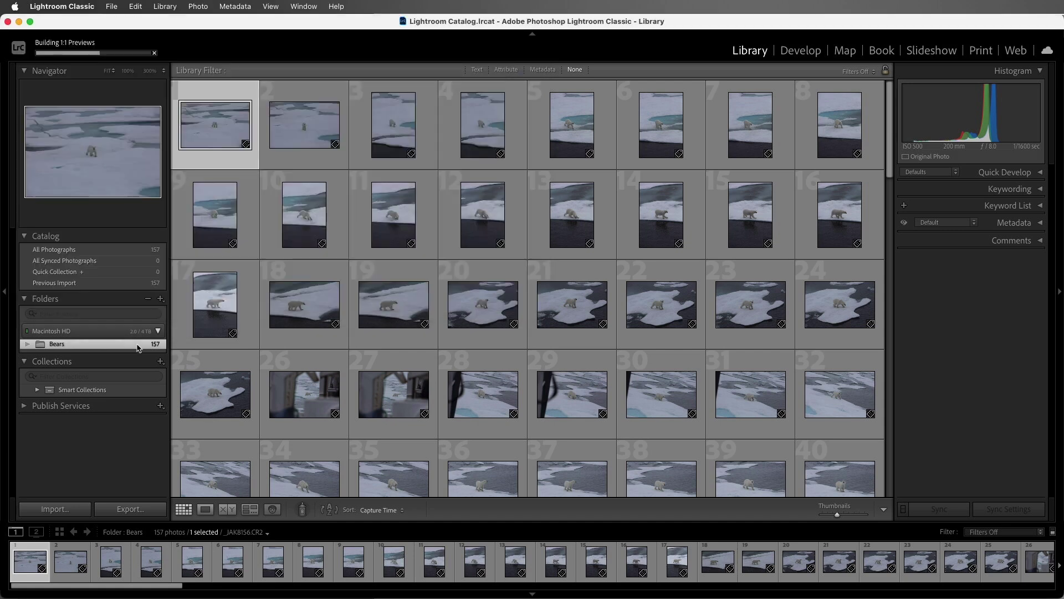